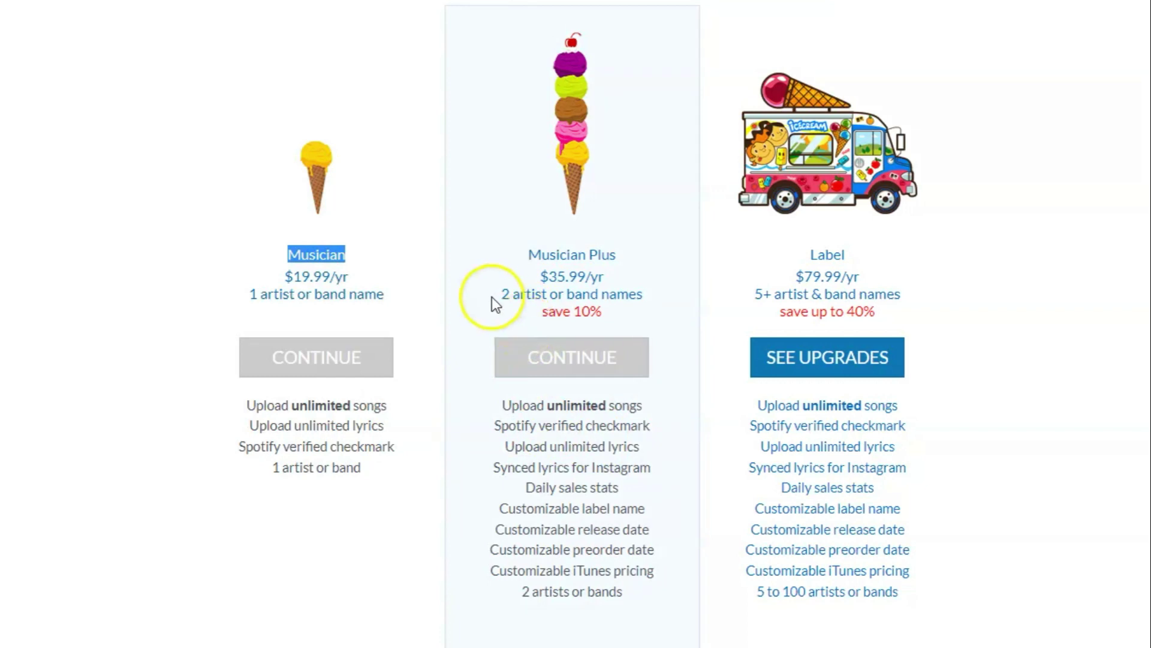
Step: Compare the artist limits and included features of the Musician, Musician Plus and Label plans
{"action": "left_click_drag", "start_coordinate": [496, 295], "coordinate": [507, 293]}
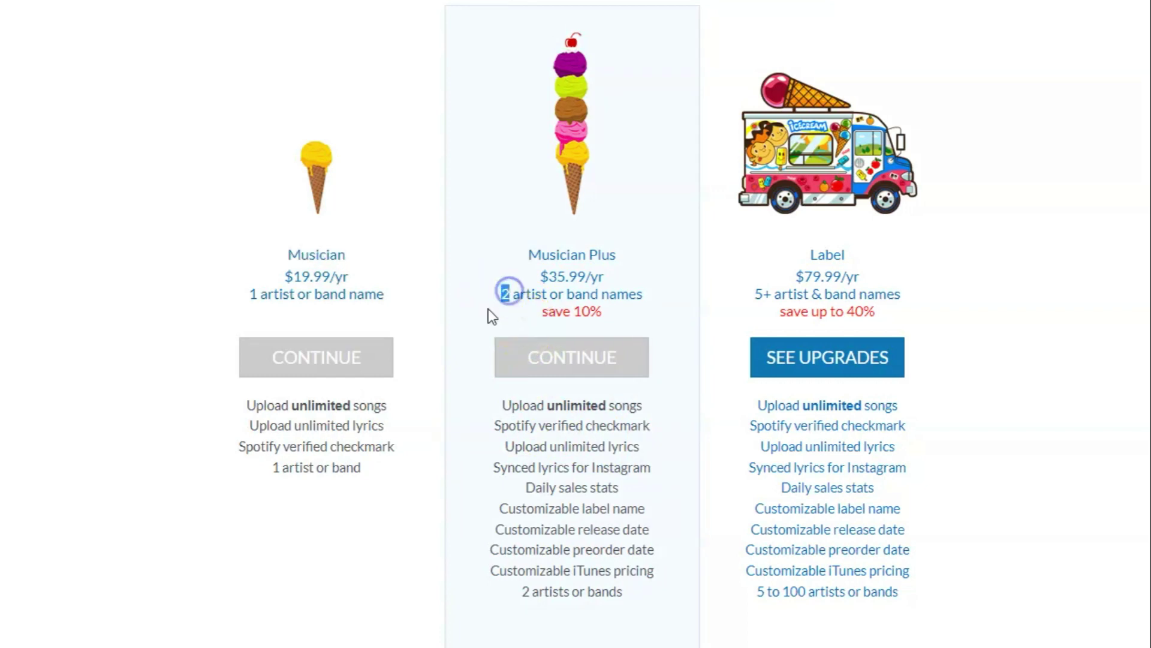
{"action": "scroll", "coordinate": [488, 308], "scroll_direction": "down", "scroll_amount": 2}
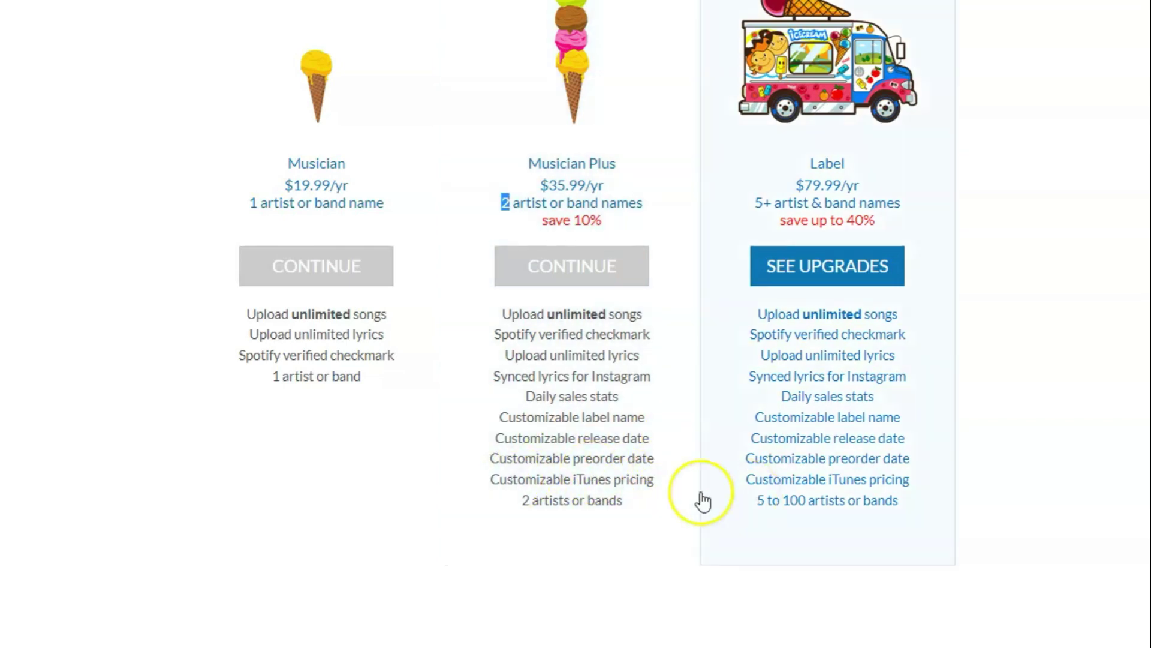
{"action": "left_click", "coordinate": [649, 469]}
{"action": "left_click_drag", "start_coordinate": [611, 502], "coordinate": [505, 498]}
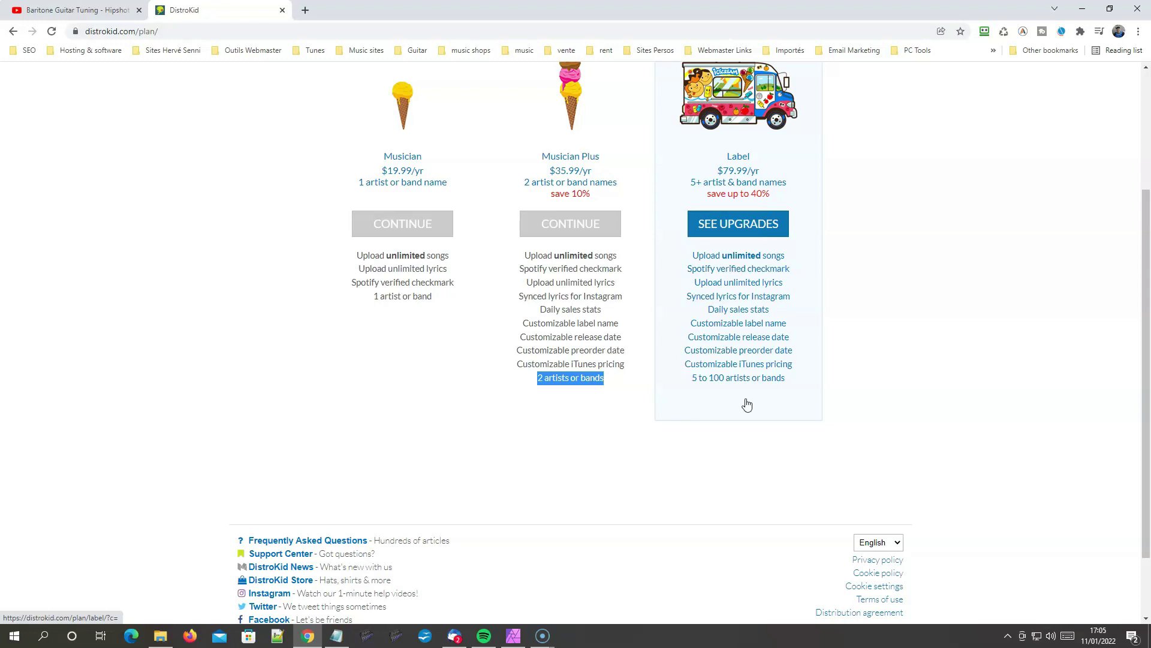
{"action": "scroll", "coordinate": [742, 393], "scroll_direction": "up", "scroll_amount": 3}
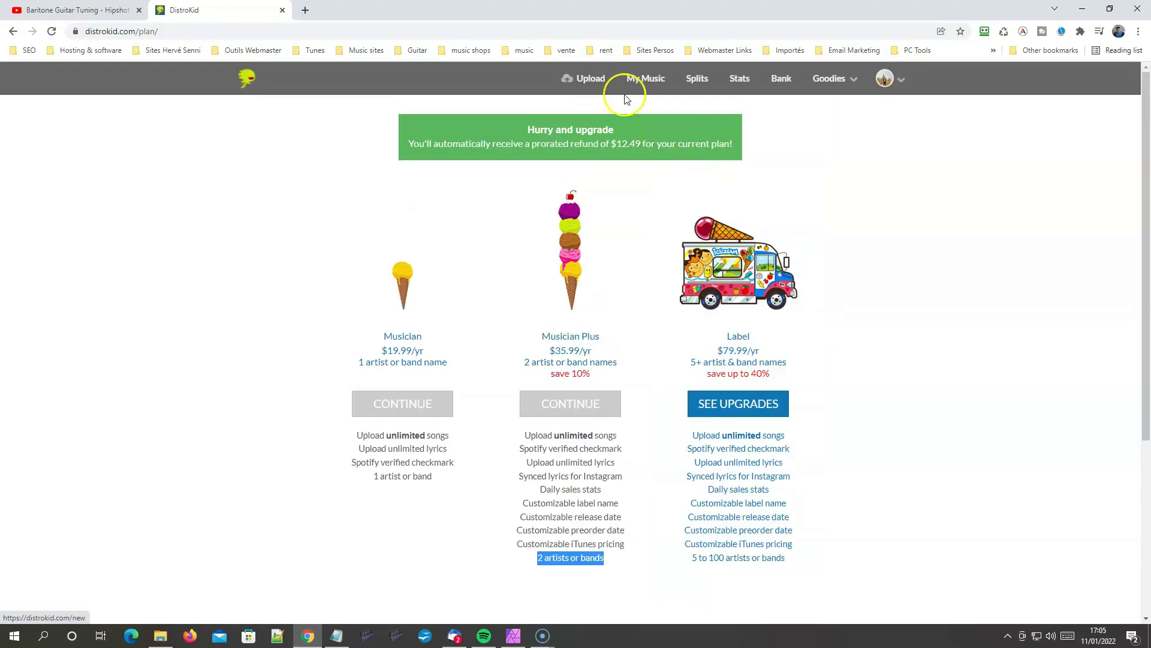
Step: Open the music upload form and review its song count, artist, release date, record label and album cover fields
{"action": "left_click", "coordinate": [588, 79]}
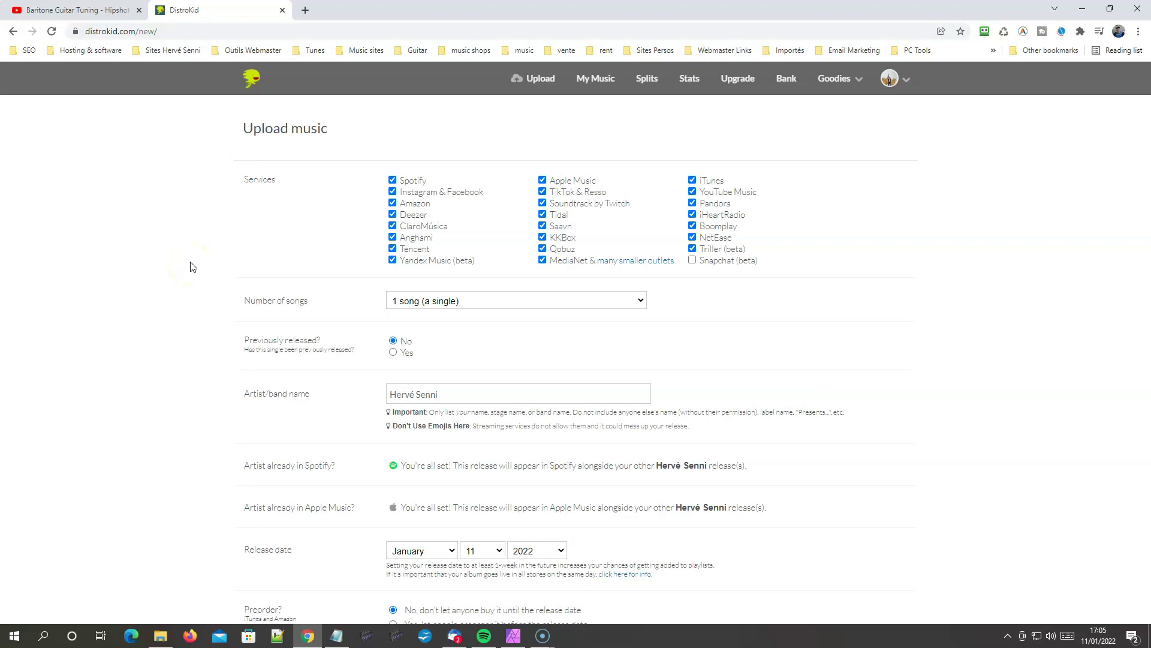
{"action": "left_click", "coordinate": [454, 300]}
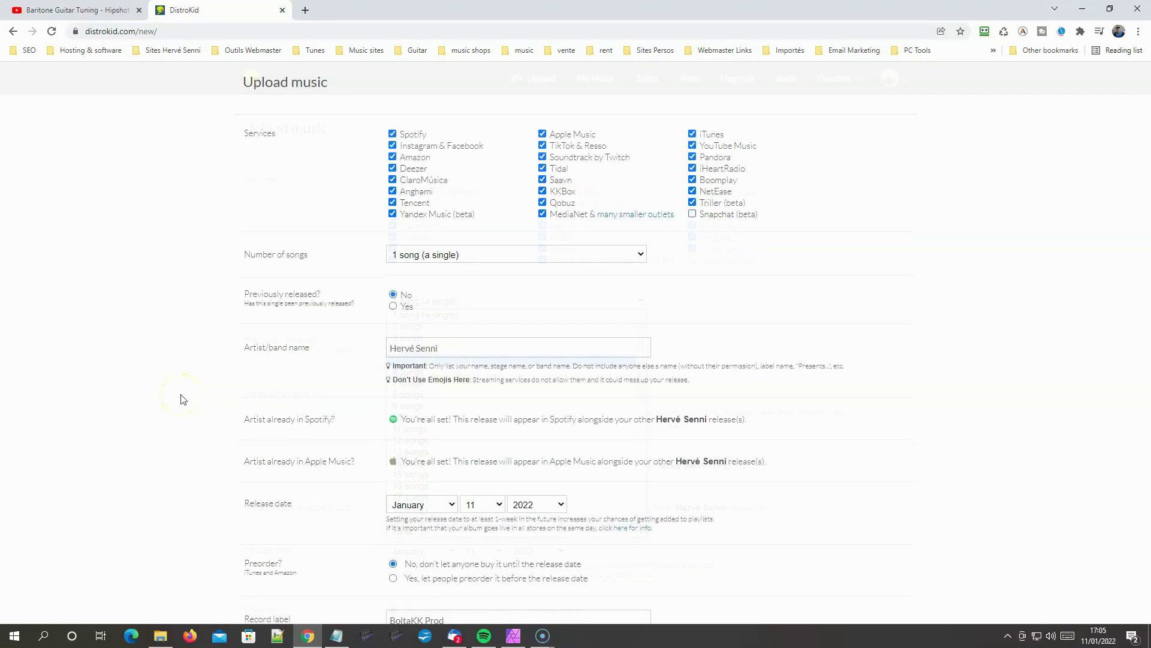
{"action": "scroll", "coordinate": [183, 399], "scroll_direction": "down", "scroll_amount": 2}
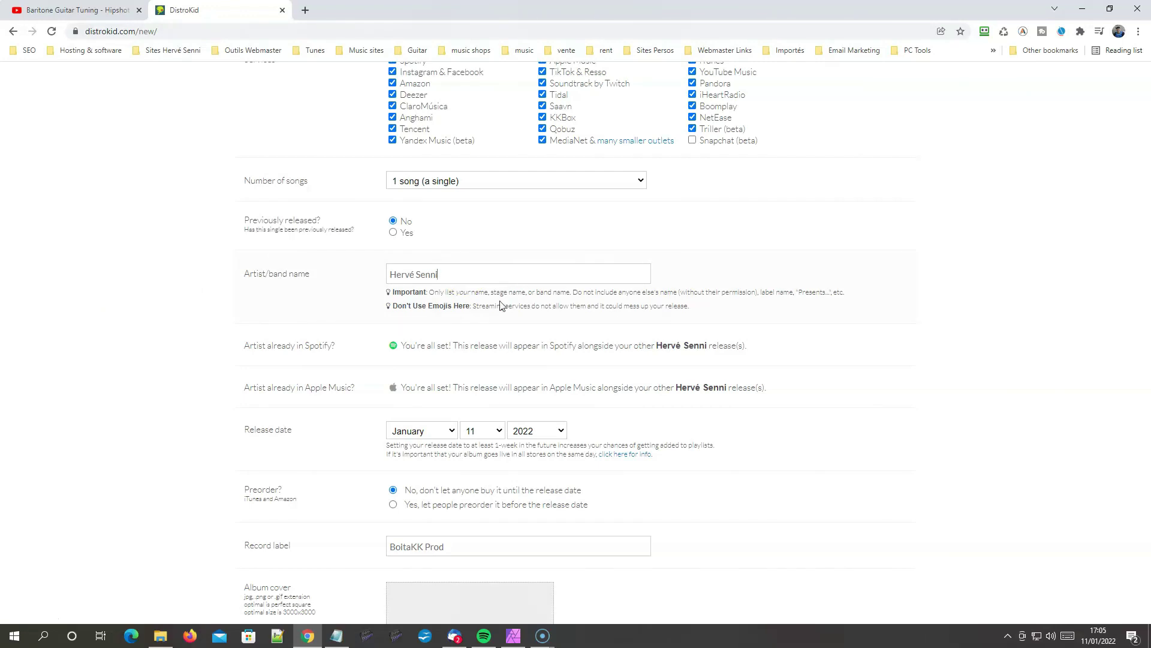
{"action": "scroll", "coordinate": [219, 288], "scroll_direction": "down", "scroll_amount": 2}
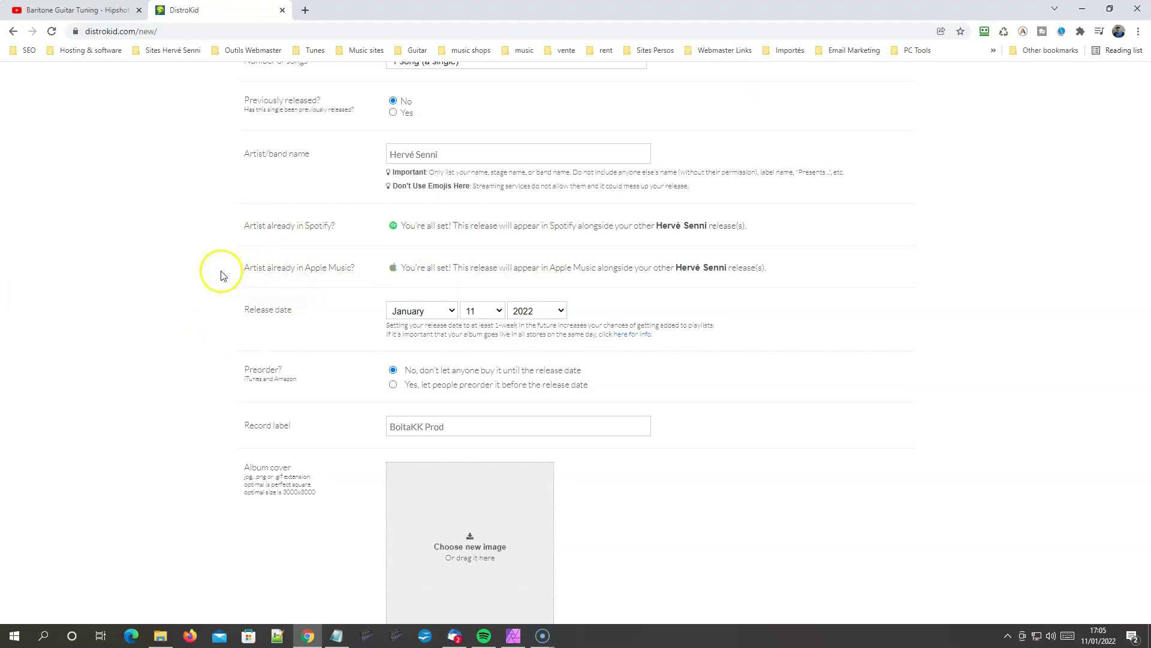
{"action": "scroll", "coordinate": [388, 298], "scroll_direction": "down", "scroll_amount": 5}
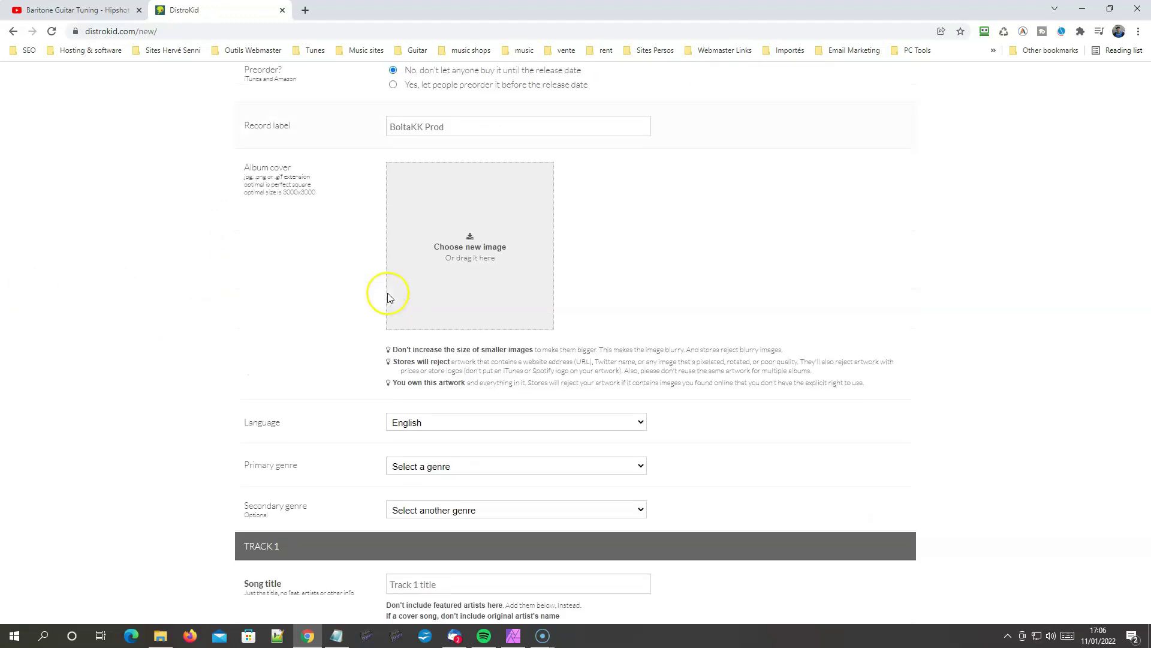
{"action": "left_click_drag", "start_coordinate": [452, 120], "coordinate": [326, 121]}
{"action": "left_click", "coordinate": [368, 140]}
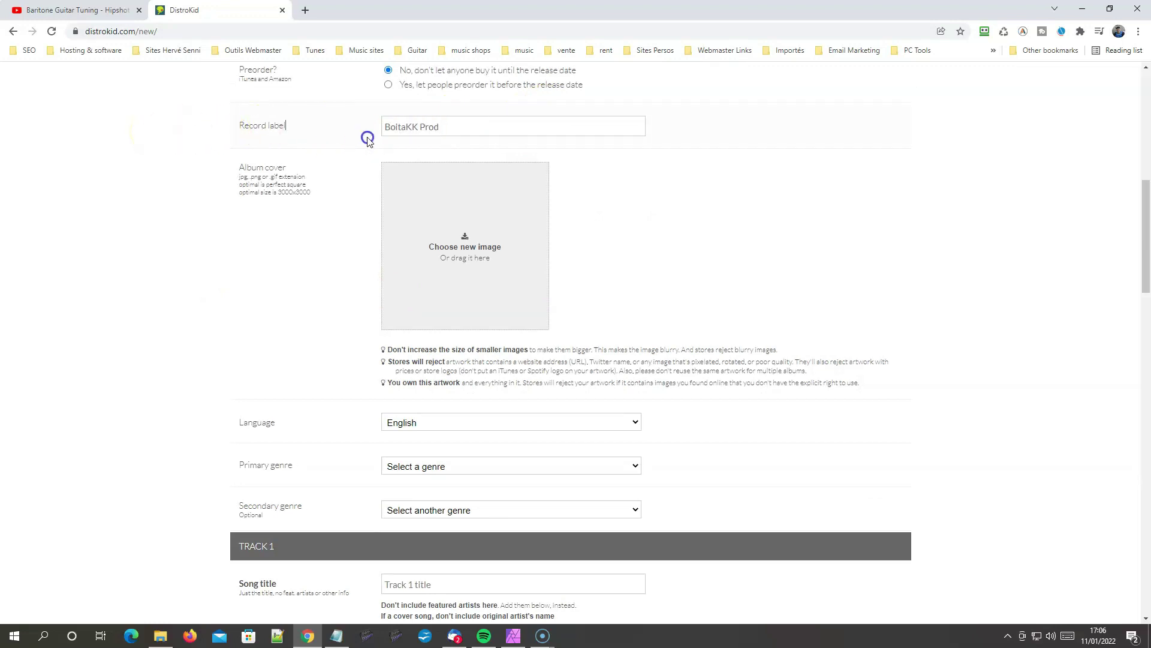
{"action": "left_click", "coordinate": [321, 192]}
Step: Switch to Affinity Photo to examine the album cover artwork, and return to the DistroKid upload form in Chrome
{"action": "left_click", "coordinate": [513, 636]}
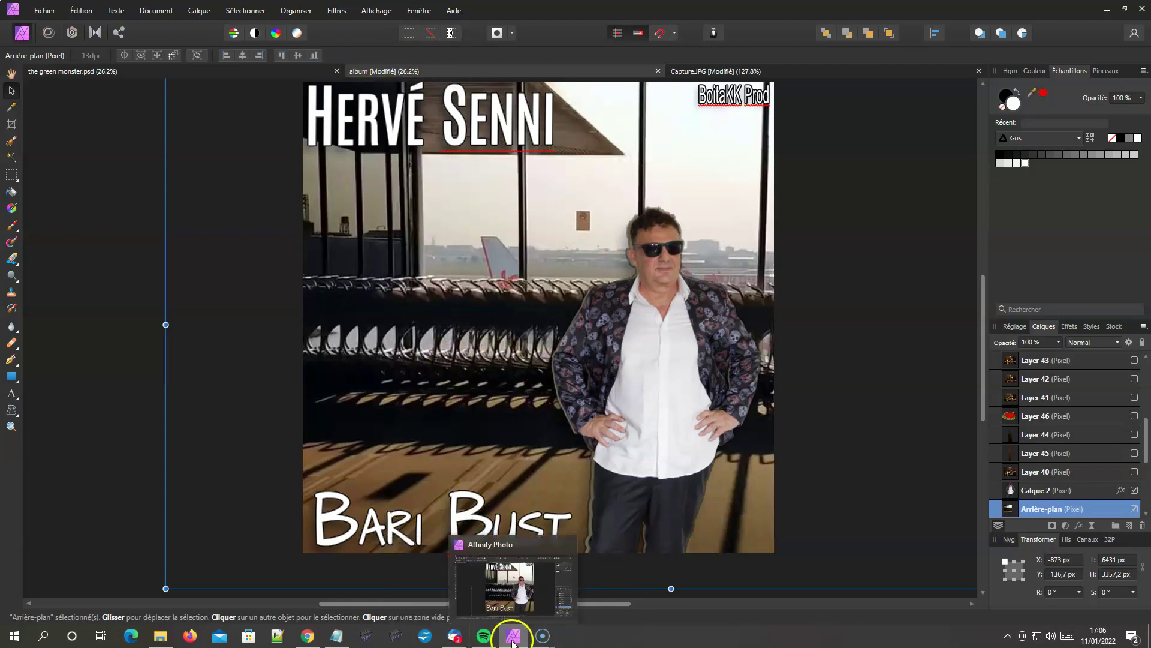
{"action": "mouse_move", "coordinate": [548, 641]}
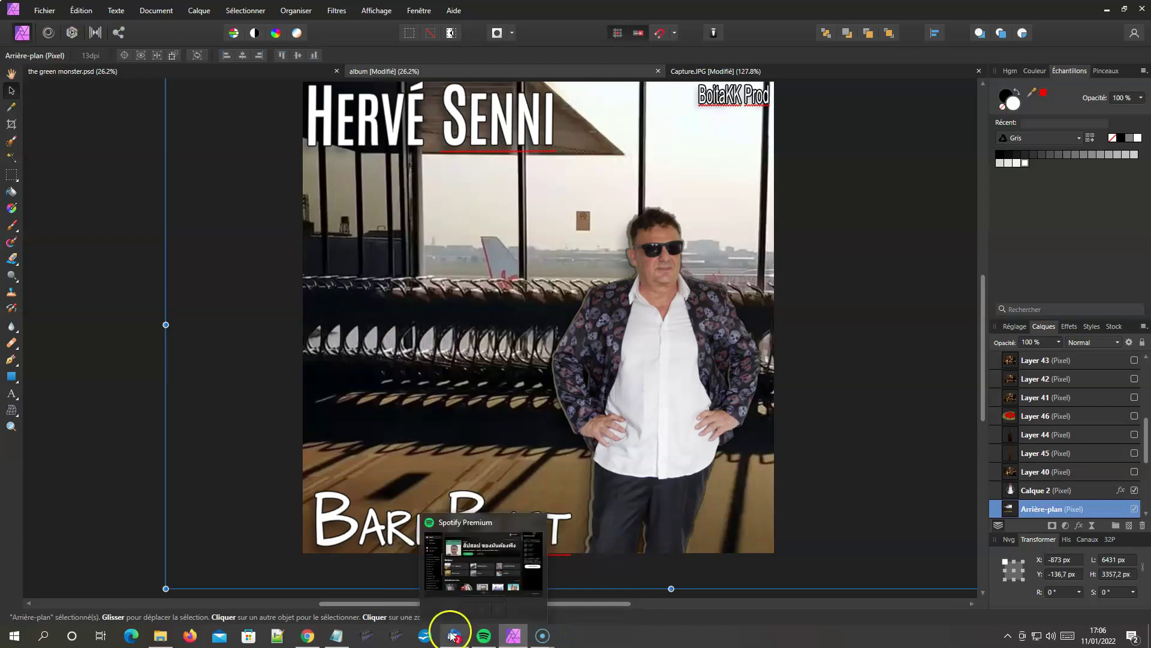
{"action": "left_click", "coordinate": [307, 635]}
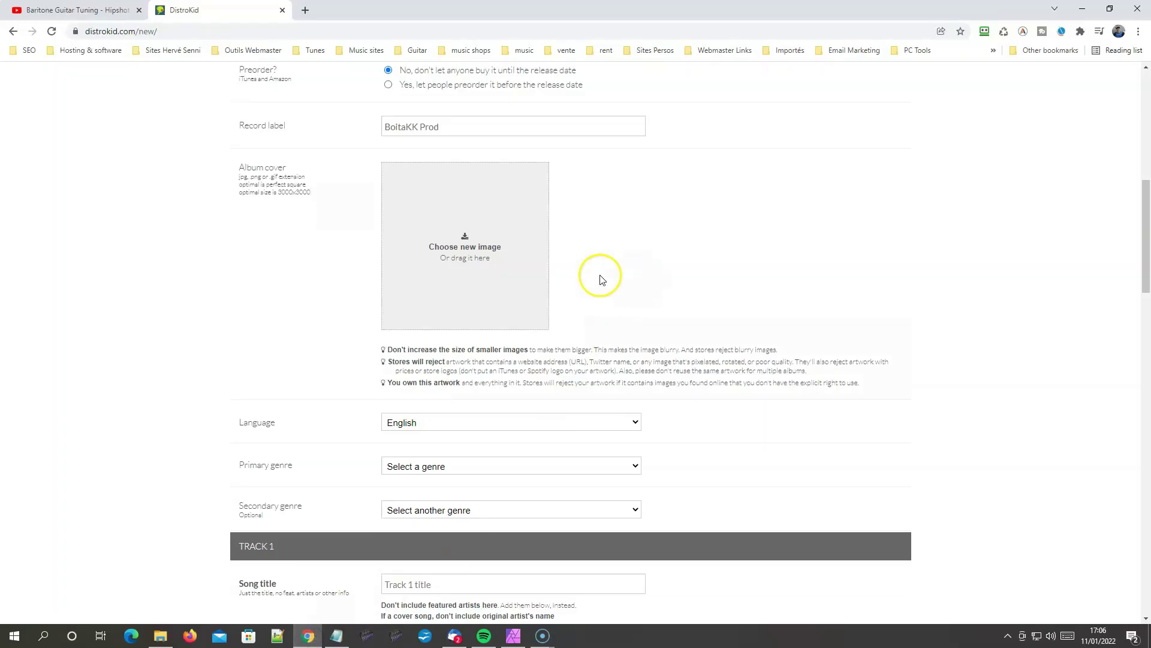
Step: Upload the Bari Bust image from the Pictures\albums\couvertures folder on the Samsung_T3 (E:) drive as the album cover
{"action": "left_click", "coordinate": [469, 254]}
{"action": "left_click", "coordinate": [60, 352]}
{"action": "left_click", "coordinate": [136, 151]}
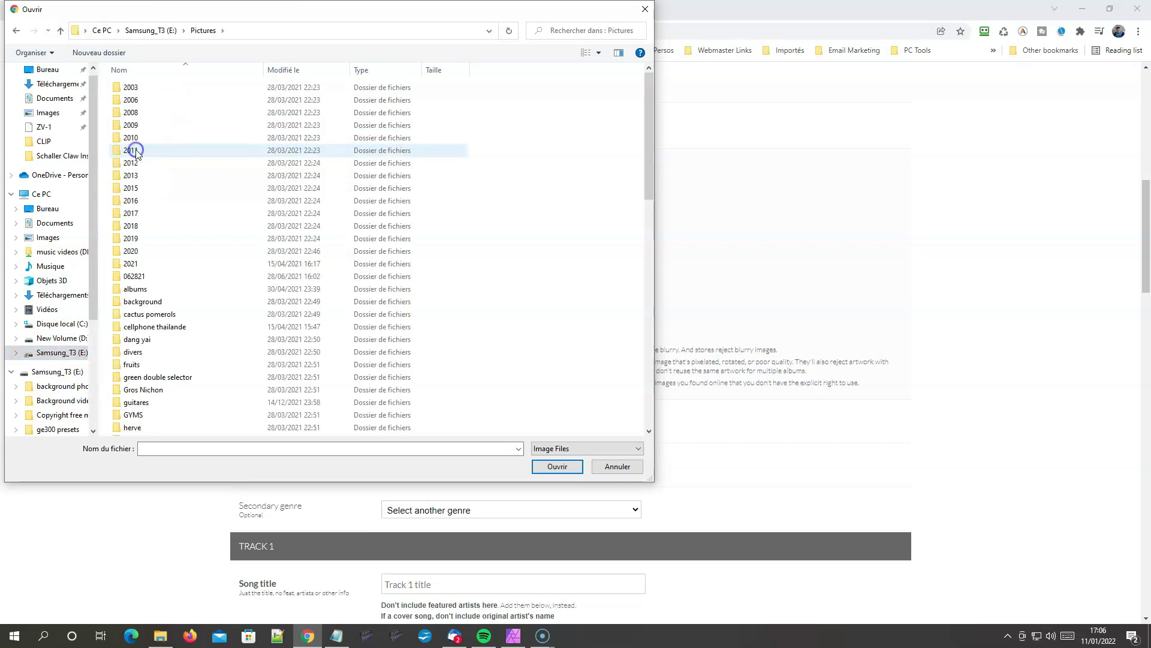
{"action": "double_click", "coordinate": [176, 288]}
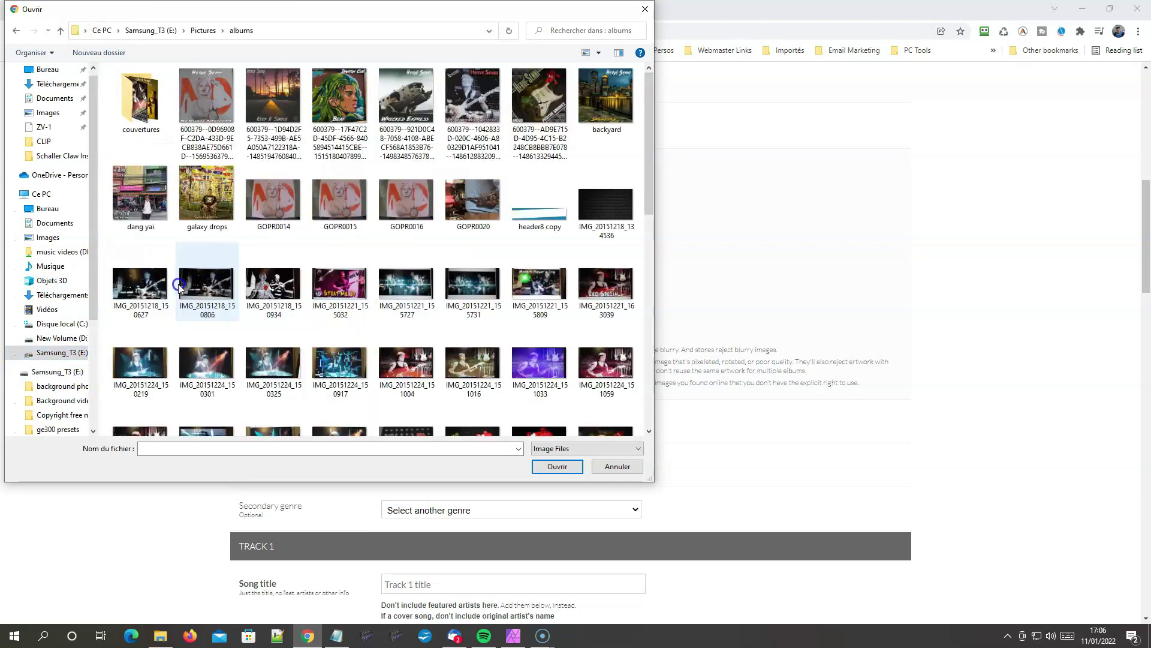
{"action": "double_click", "coordinate": [147, 120]}
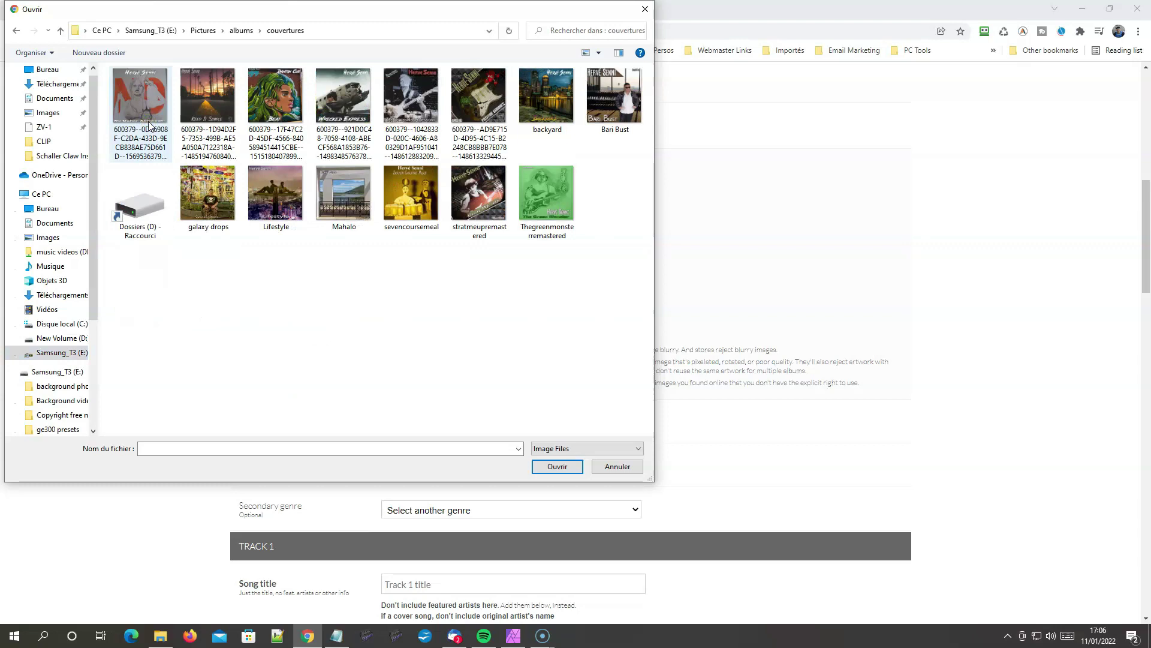
{"action": "left_click", "coordinate": [604, 89]}
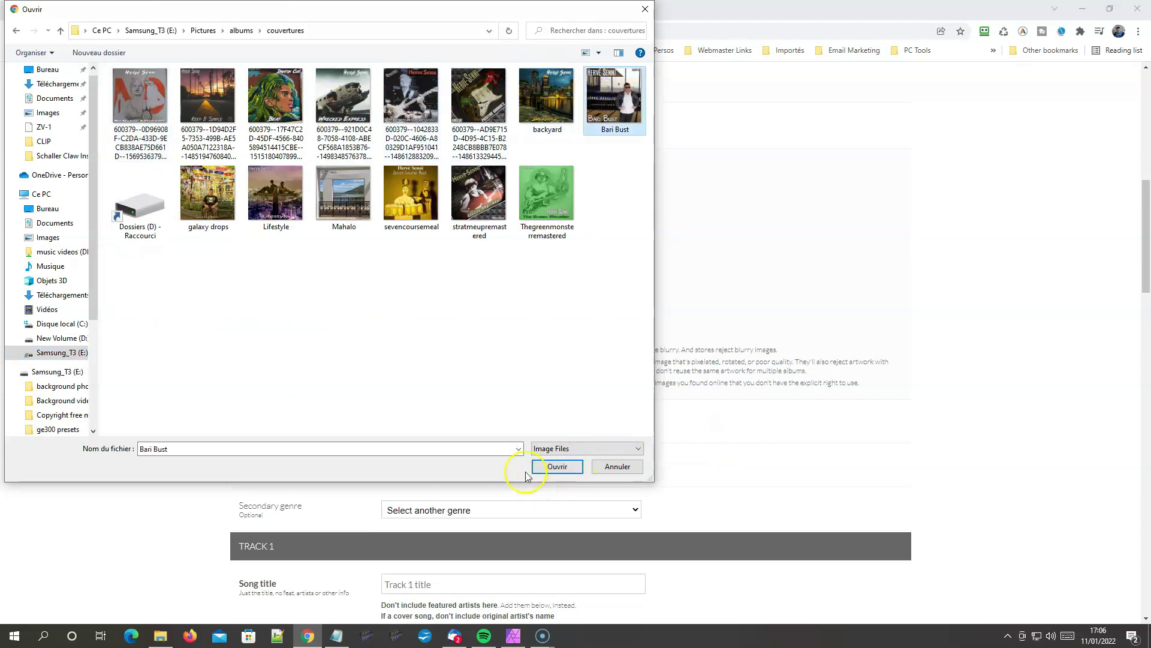
{"action": "left_click", "coordinate": [546, 467]}
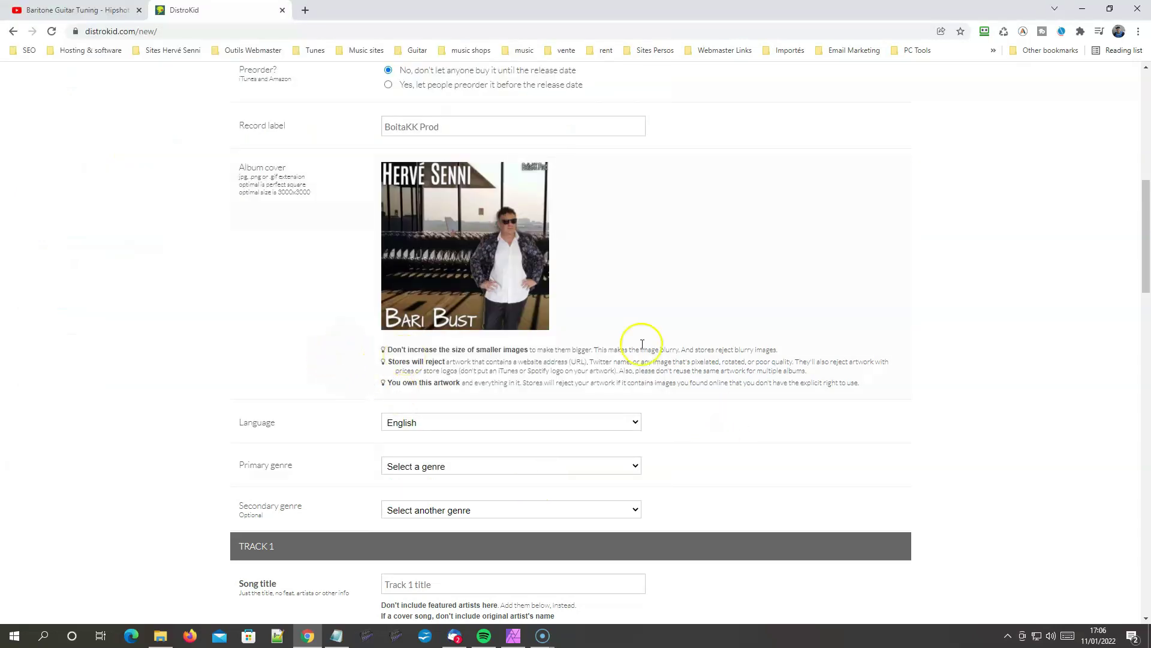
Step: Keep English as the language and set the primary genre to Rock and the secondary genre to Metal
{"action": "scroll", "coordinate": [658, 337], "scroll_direction": "down", "scroll_amount": 2}
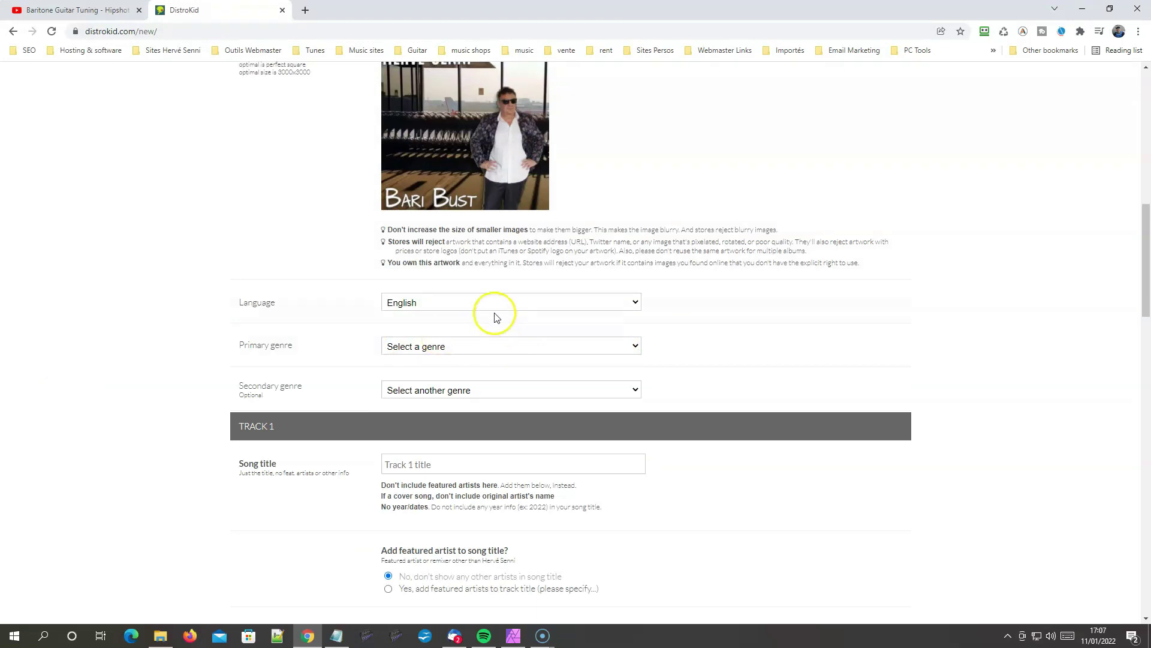
{"action": "left_click", "coordinate": [497, 304]}
{"action": "left_click", "coordinate": [885, 294]}
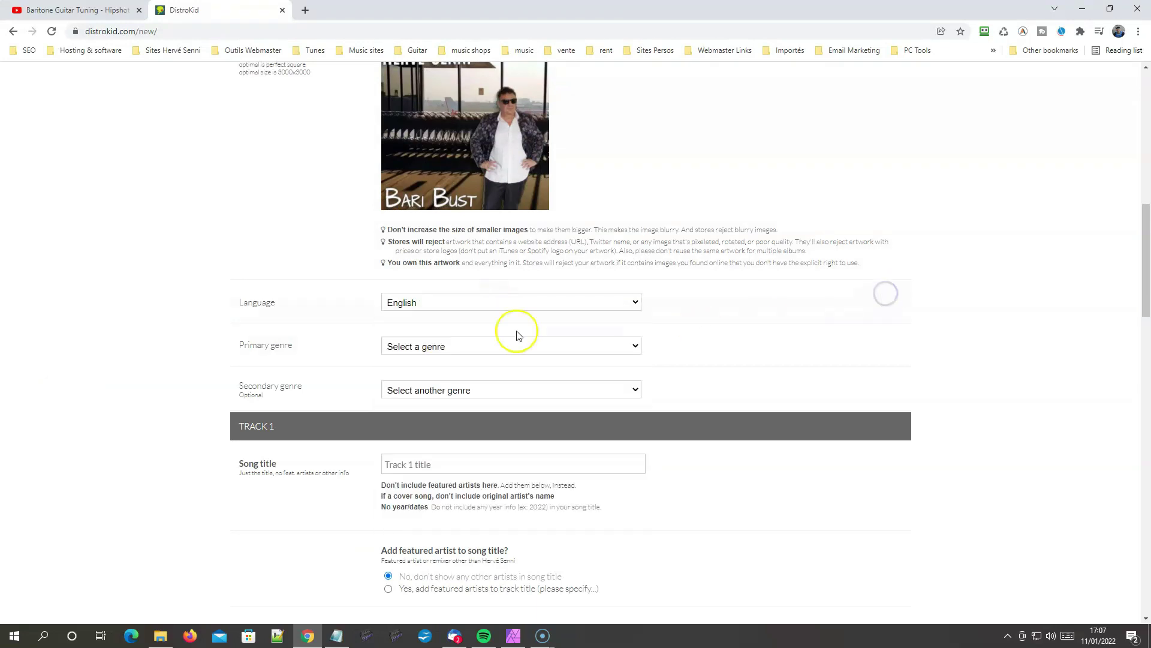
{"action": "scroll", "coordinate": [326, 352], "scroll_direction": "down", "scroll_amount": 2}
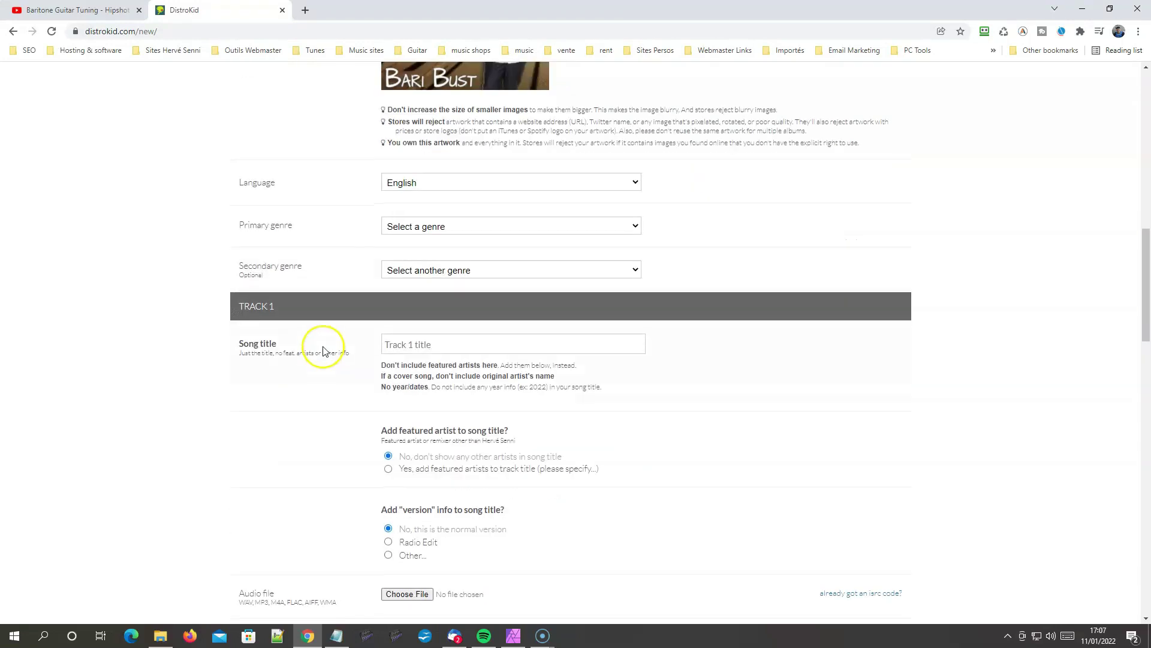
{"action": "left_click", "coordinate": [467, 226]}
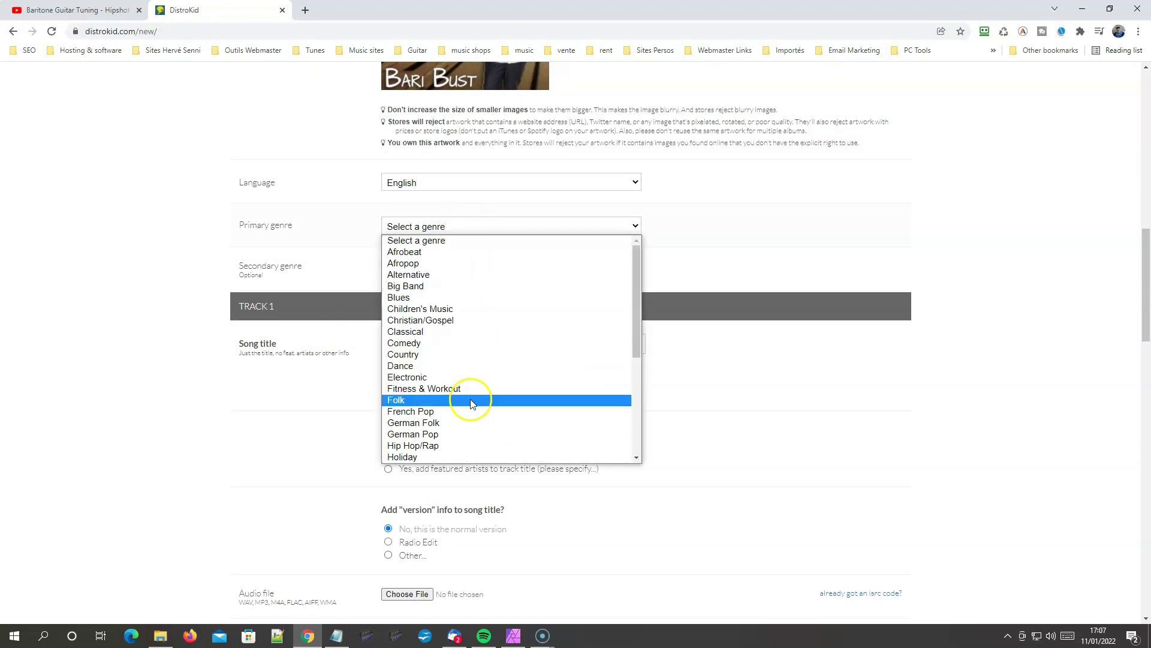
{"action": "scroll", "coordinate": [470, 400], "scroll_direction": "down", "scroll_amount": 4}
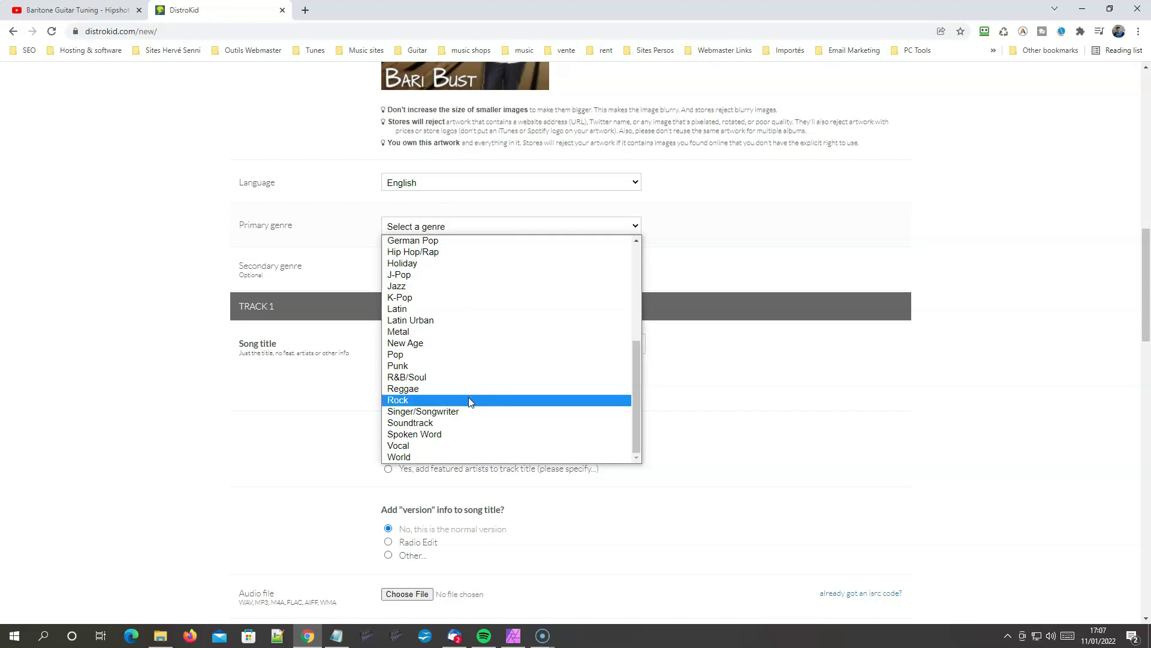
{"action": "left_click", "coordinate": [469, 400]}
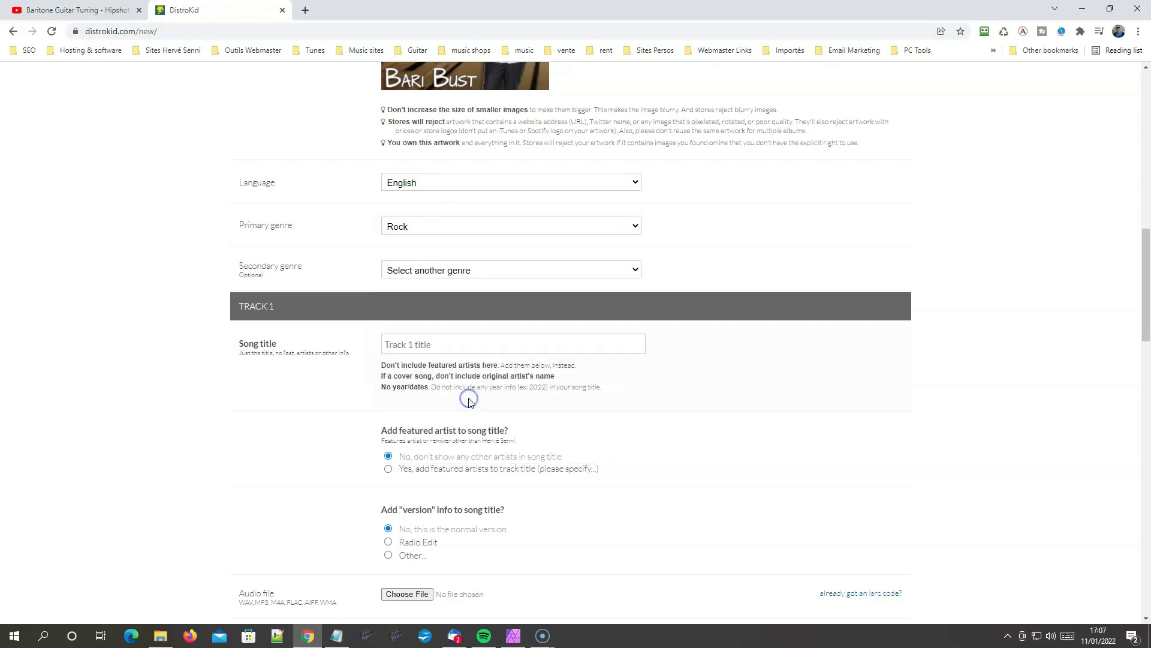
{"action": "left_click", "coordinate": [436, 275]}
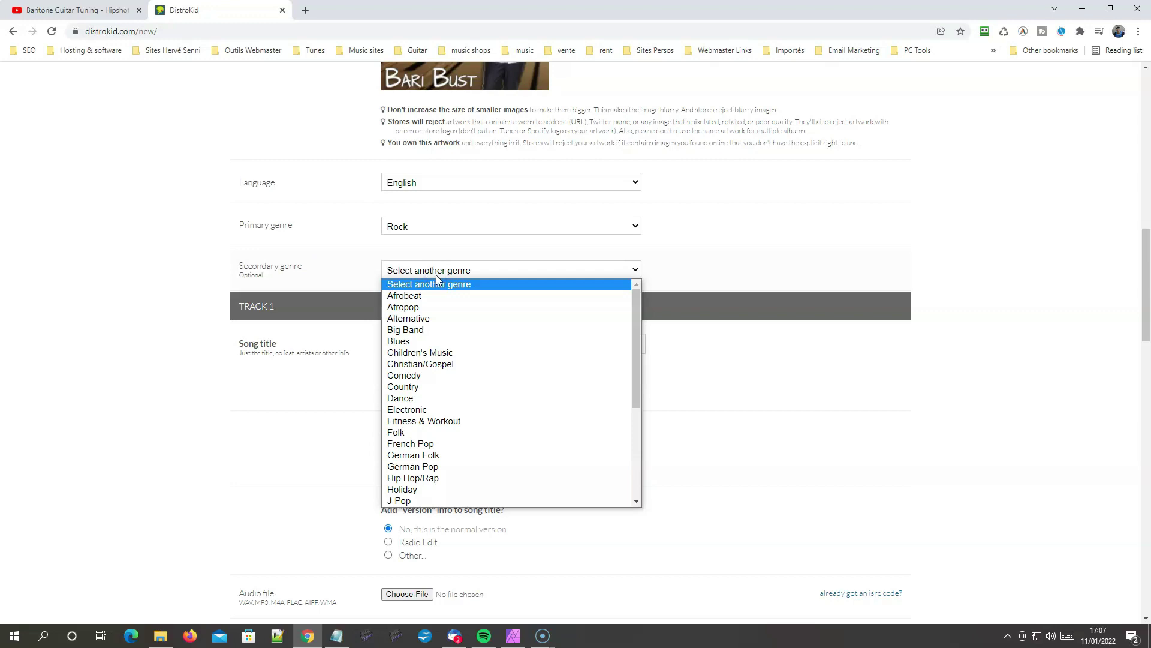
{"action": "scroll", "coordinate": [447, 308], "scroll_direction": "down", "scroll_amount": 6}
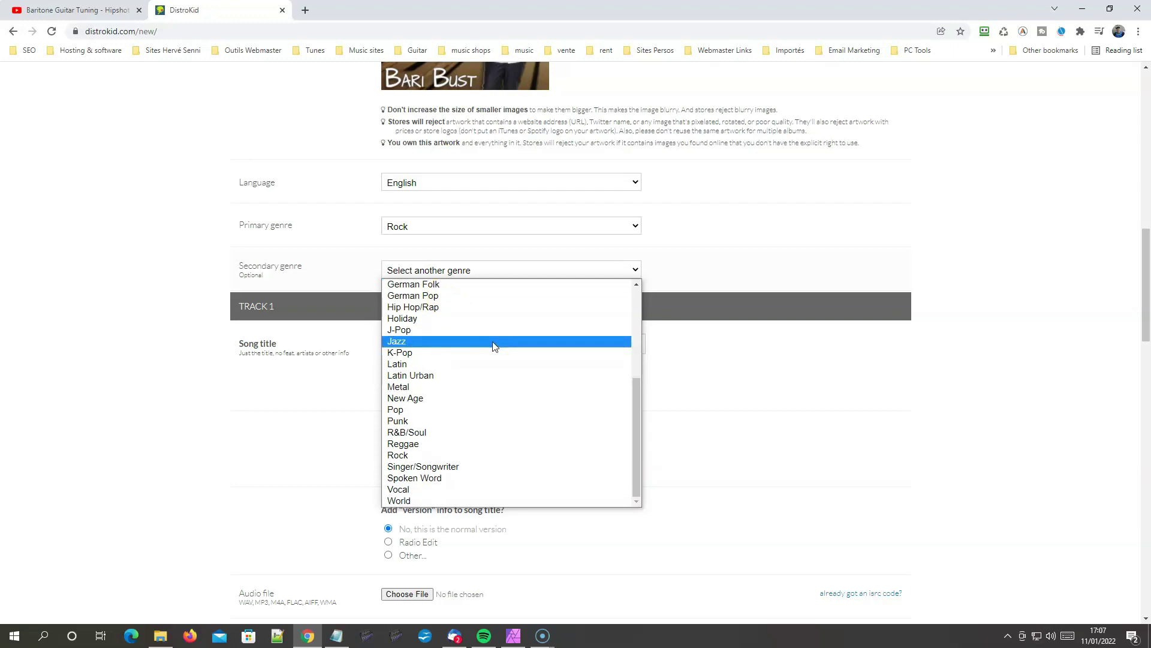
{"action": "left_click", "coordinate": [522, 387]}
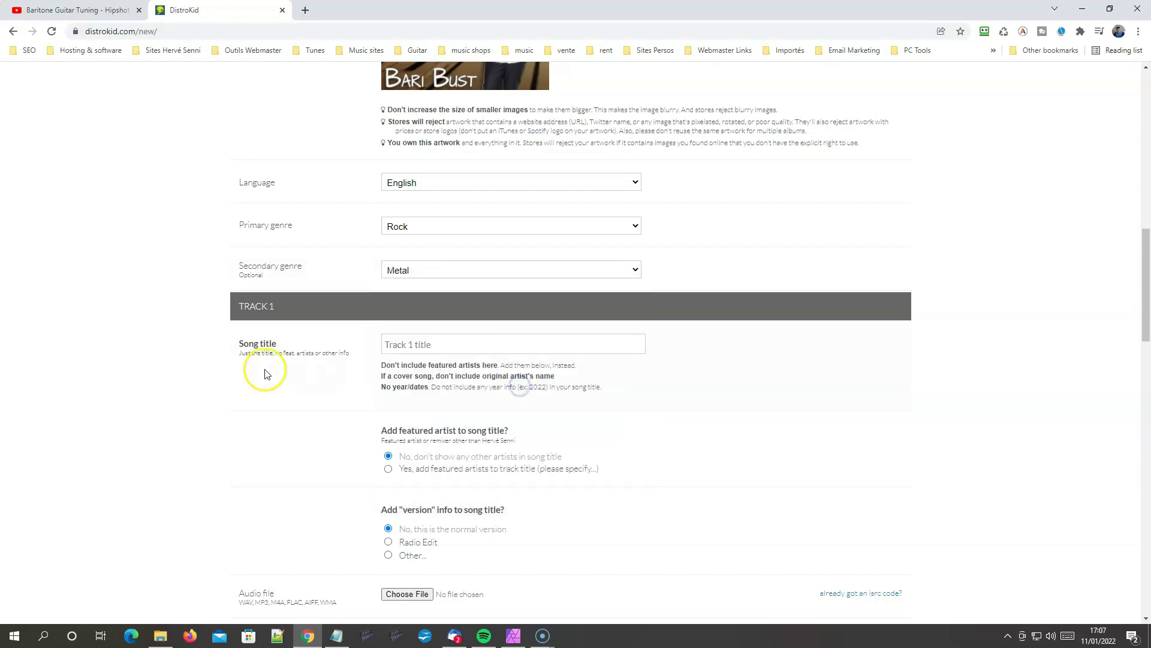
Step: Enter Bari Bust as the song title for track 1
{"action": "scroll", "coordinate": [270, 370], "scroll_direction": "down", "scroll_amount": 1}
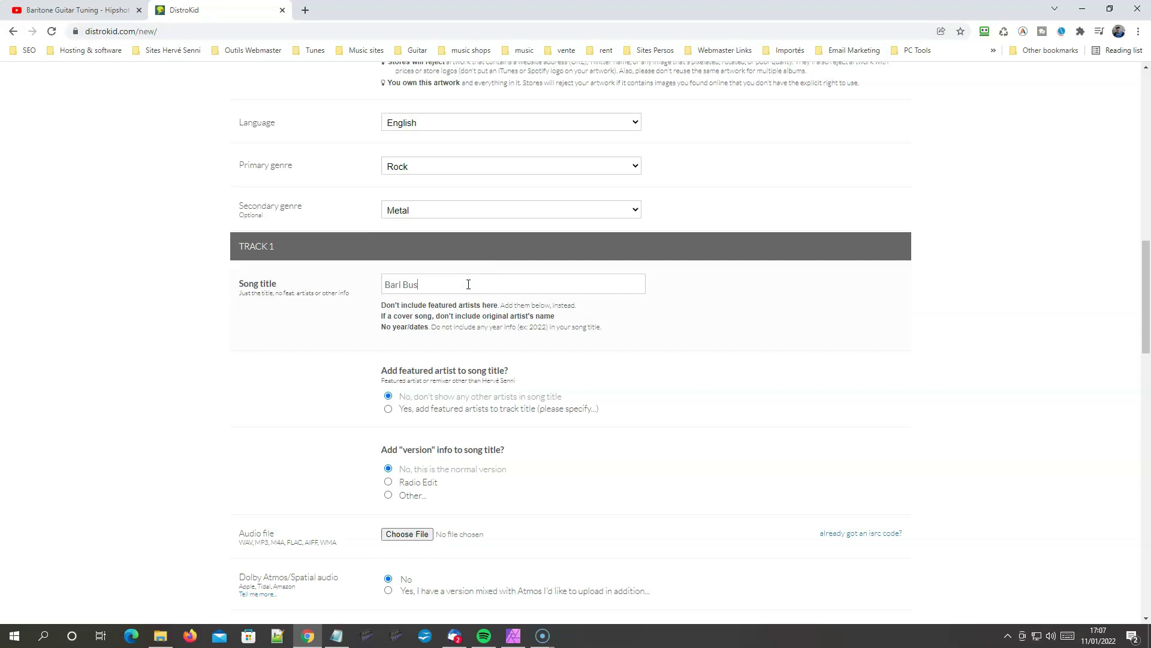
{"action": "scroll", "coordinate": [302, 385], "scroll_direction": "down", "scroll_amount": 3}
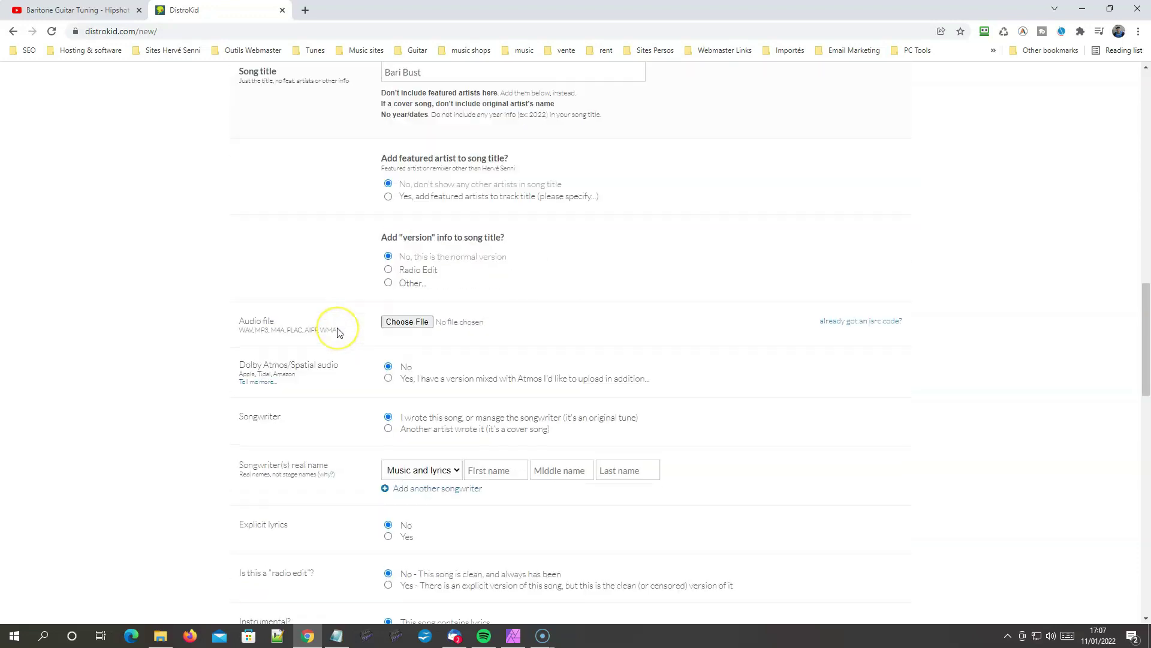
{"action": "scroll", "coordinate": [337, 331], "scroll_direction": "up", "scroll_amount": 2}
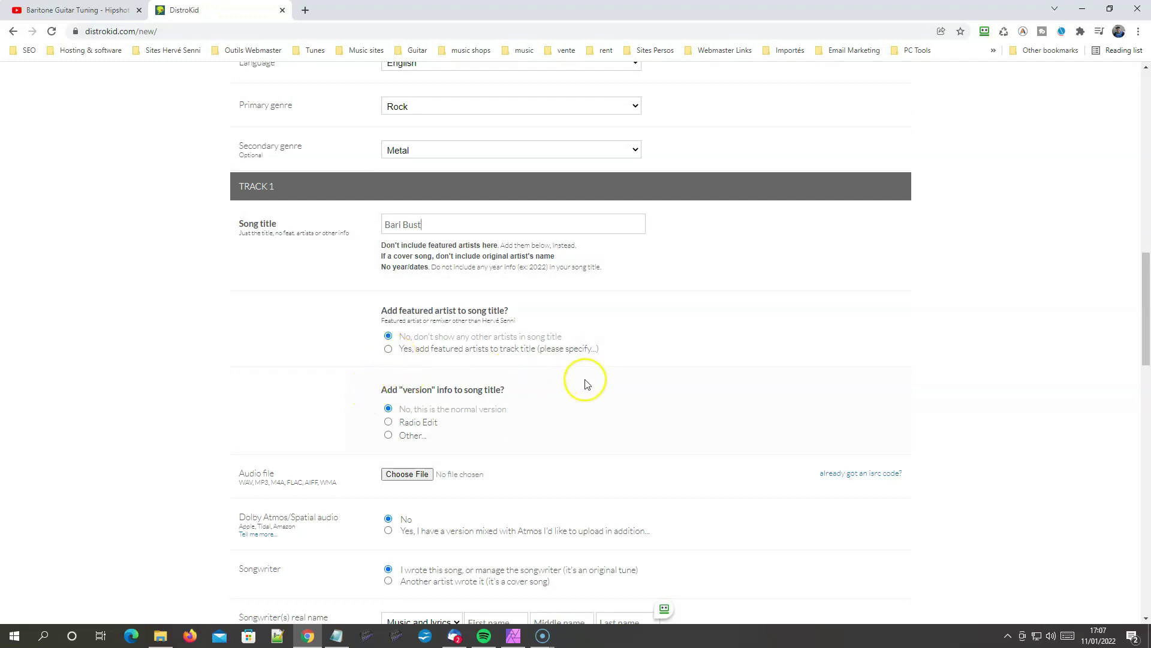
Step: Browse the computer's folders for the audio file of track 1
{"action": "scroll", "coordinate": [586, 380], "scroll_direction": "down", "scroll_amount": 2}
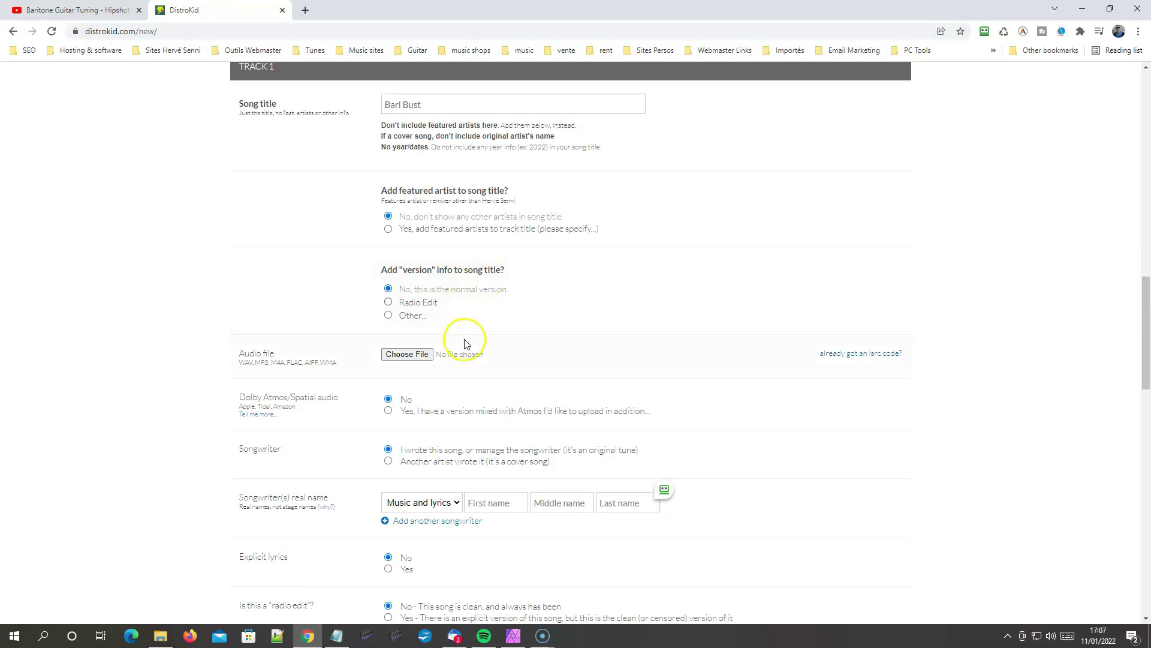
{"action": "scroll", "coordinate": [201, 313], "scroll_direction": "down", "scroll_amount": 2}
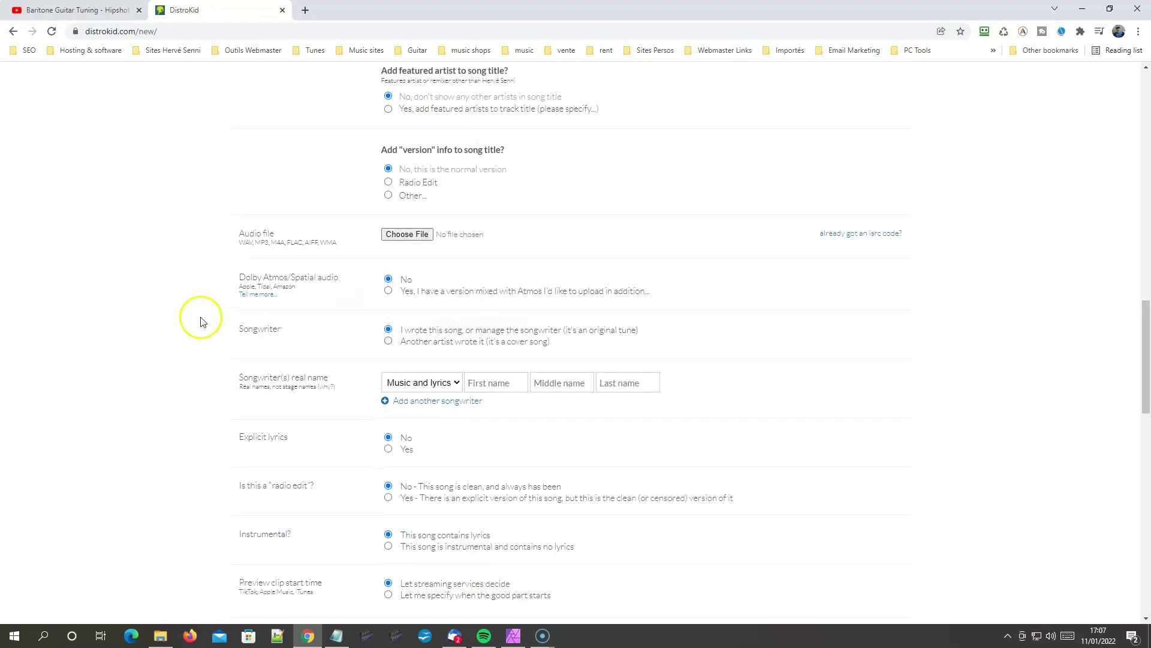
{"action": "left_click", "coordinate": [405, 236]}
{"action": "left_click", "coordinate": [63, 108]}
{"action": "left_click", "coordinate": [190, 162]}
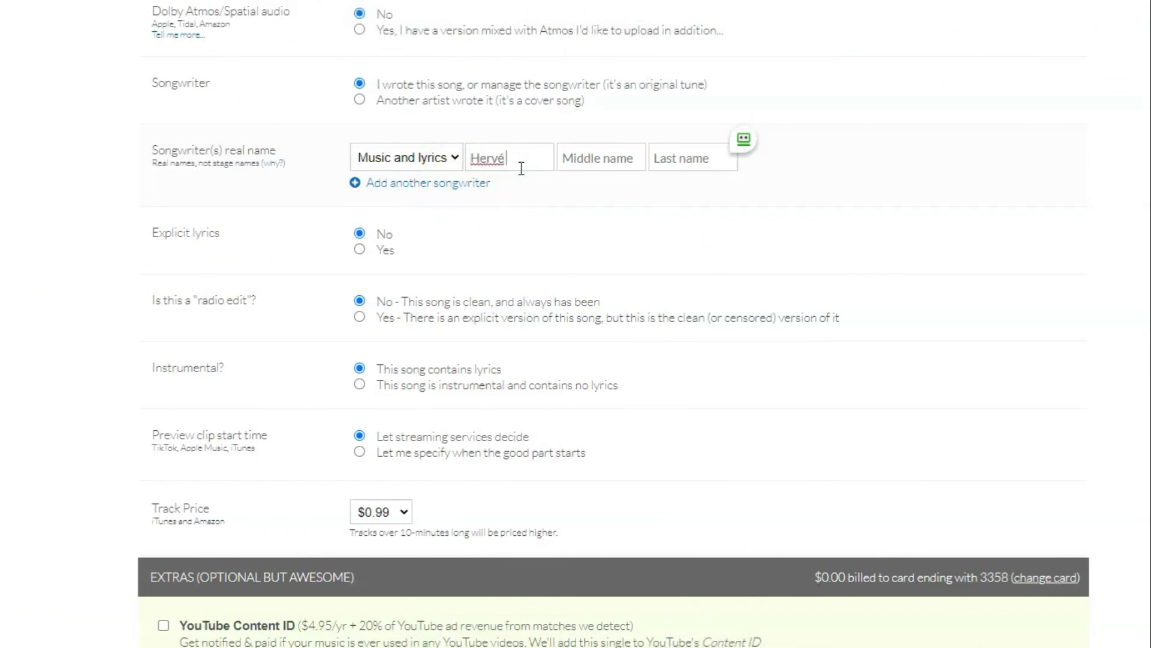
Step: Fill in the songwriter's real first and last name for the track
{"action": "left_click", "coordinate": [708, 166]}
{"action": "type", "text": "Senni"}
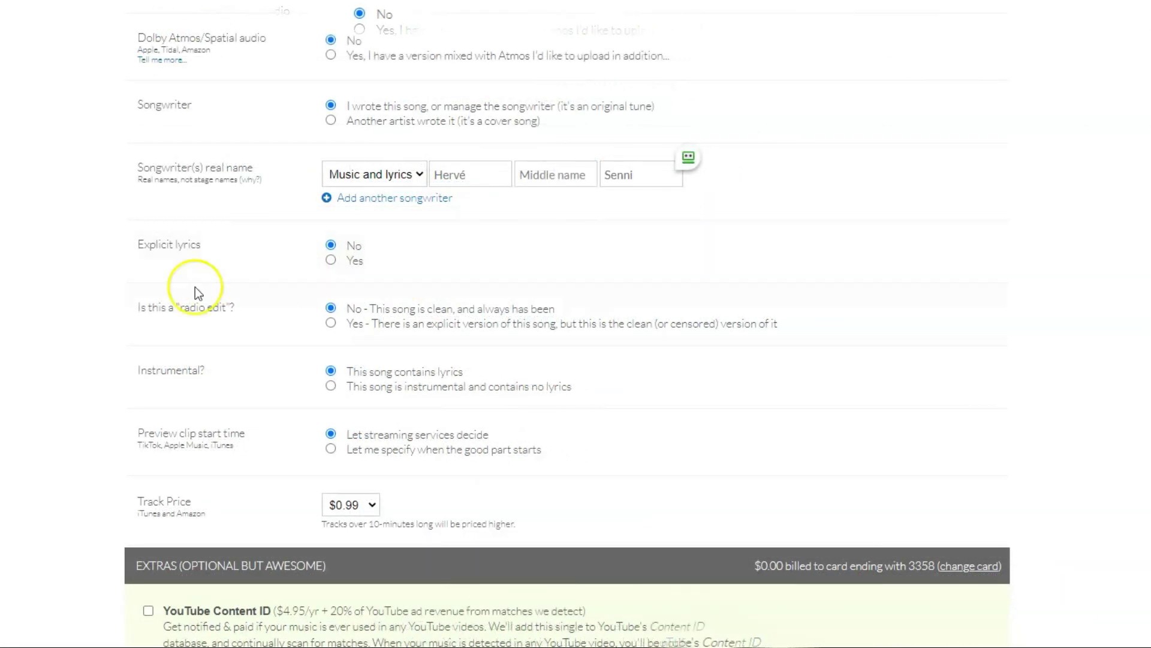
{"action": "scroll", "coordinate": [110, 324], "scroll_direction": "down", "scroll_amount": 3}
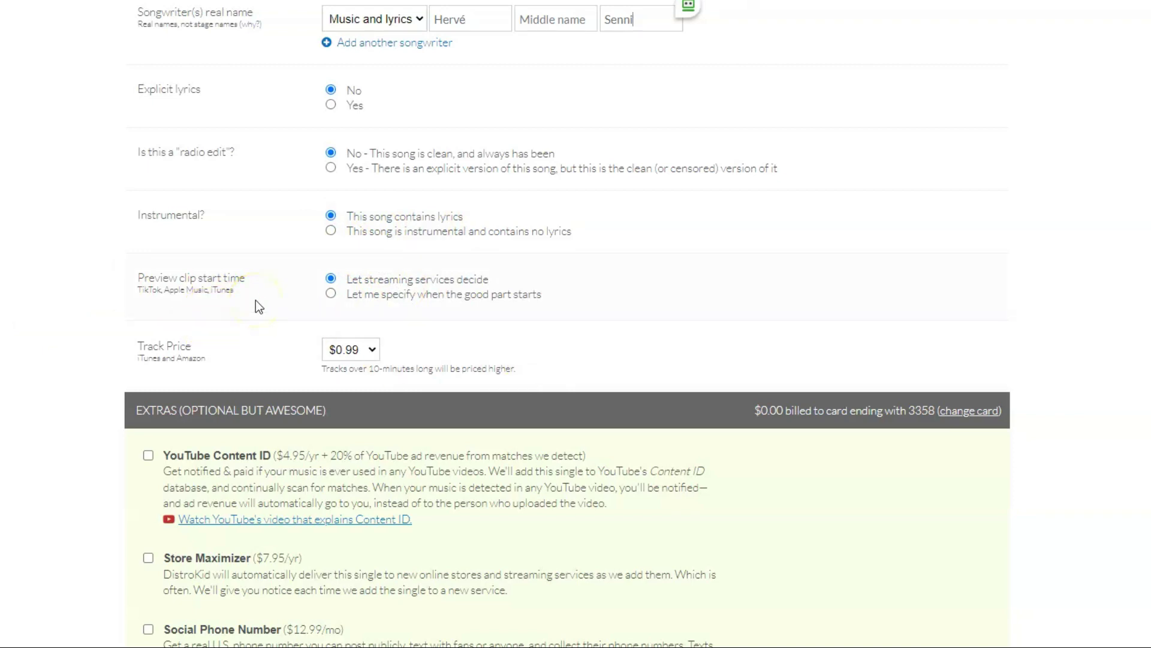
Step: Check the available track prices for iTunes and Amazon and keep $0.99
{"action": "scroll", "coordinate": [103, 261], "scroll_direction": "down", "scroll_amount": 2}
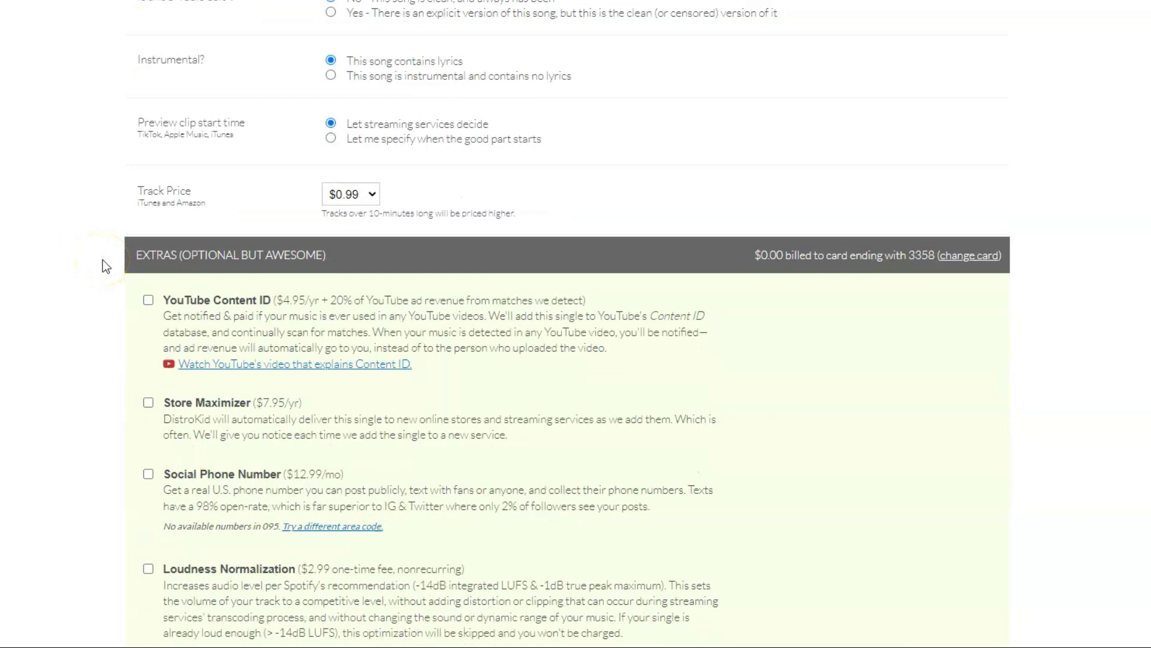
{"action": "scroll", "coordinate": [258, 204], "scroll_direction": "down", "scroll_amount": 2}
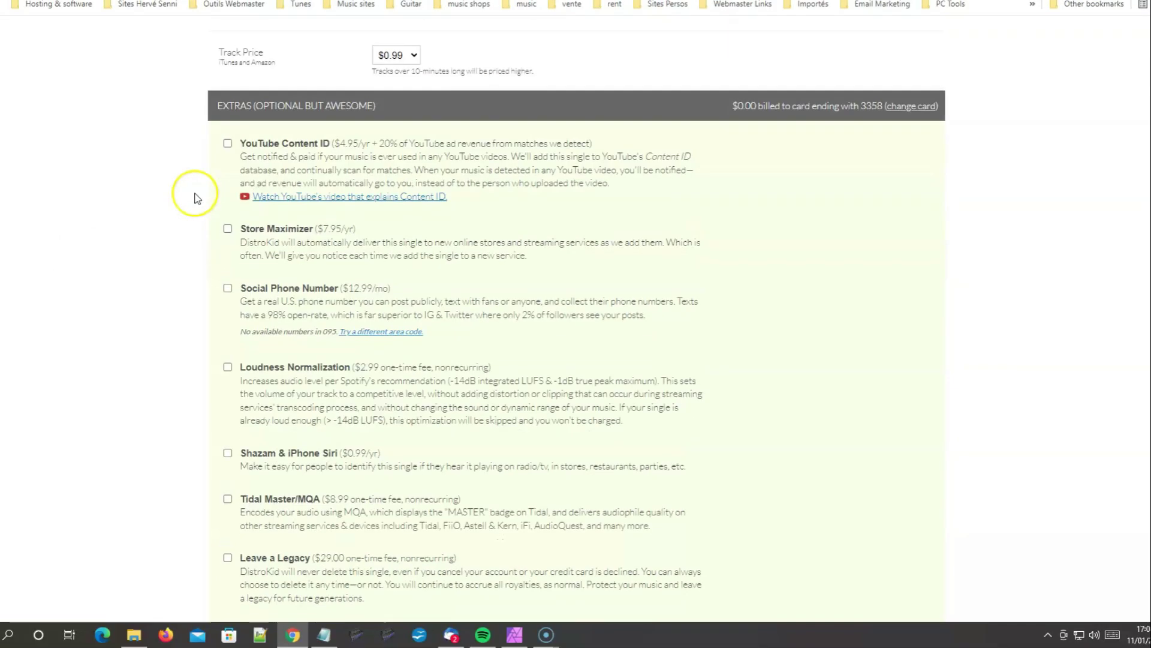
{"action": "left_click", "coordinate": [401, 54]}
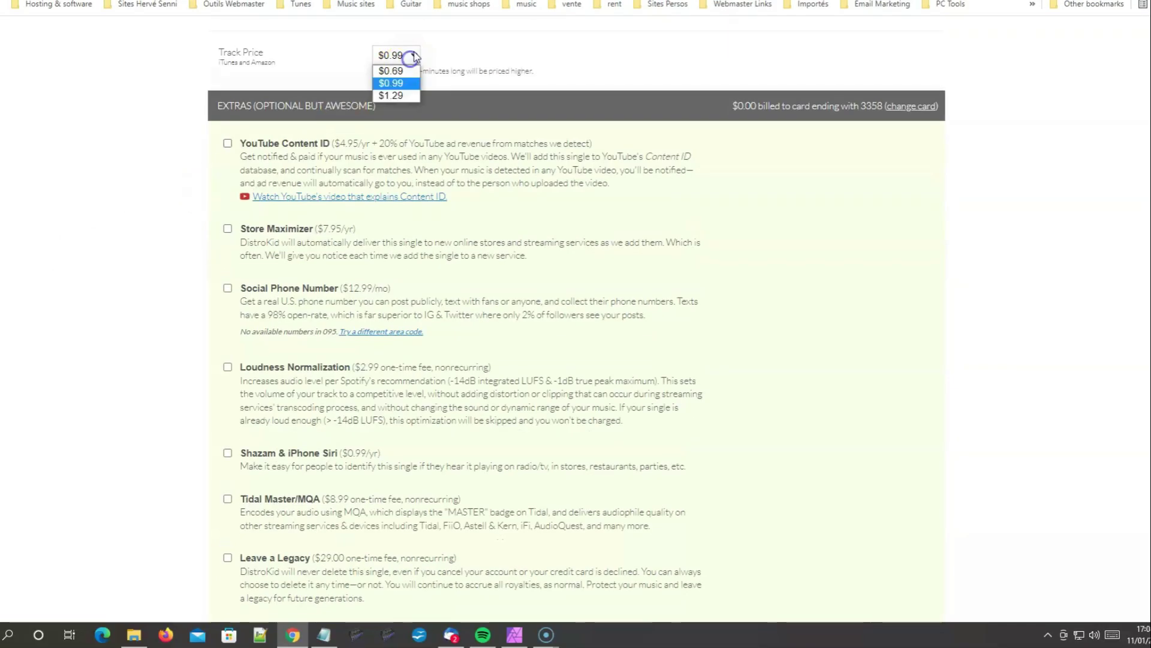
{"action": "left_click", "coordinate": [504, 43]}
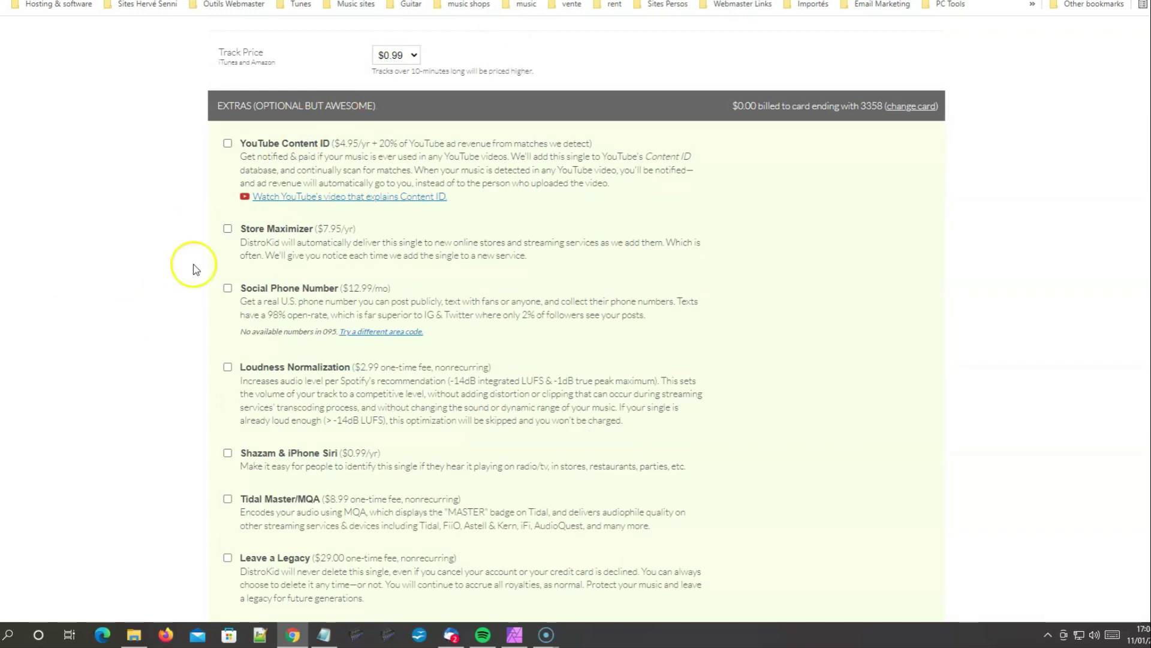
Step: Turn on the YouTube Content ID extra to examine its conditions, and turn it off again
{"action": "scroll", "coordinate": [219, 231], "scroll_direction": "down", "scroll_amount": 1}
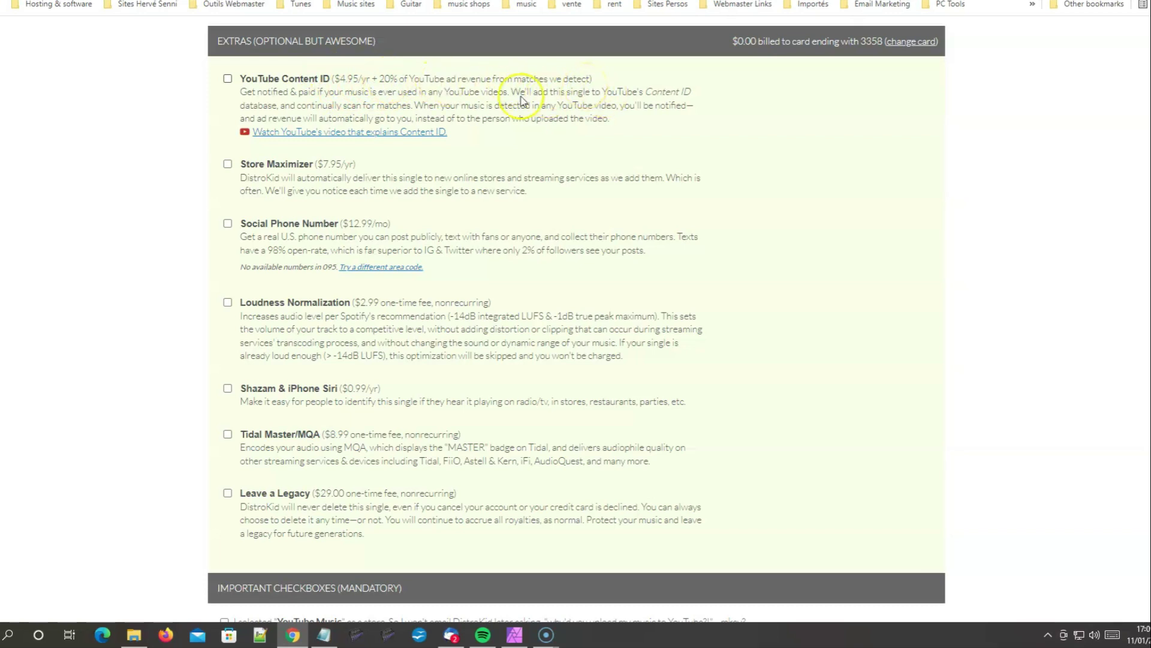
{"action": "left_click_drag", "start_coordinate": [608, 119], "coordinate": [330, 87]}
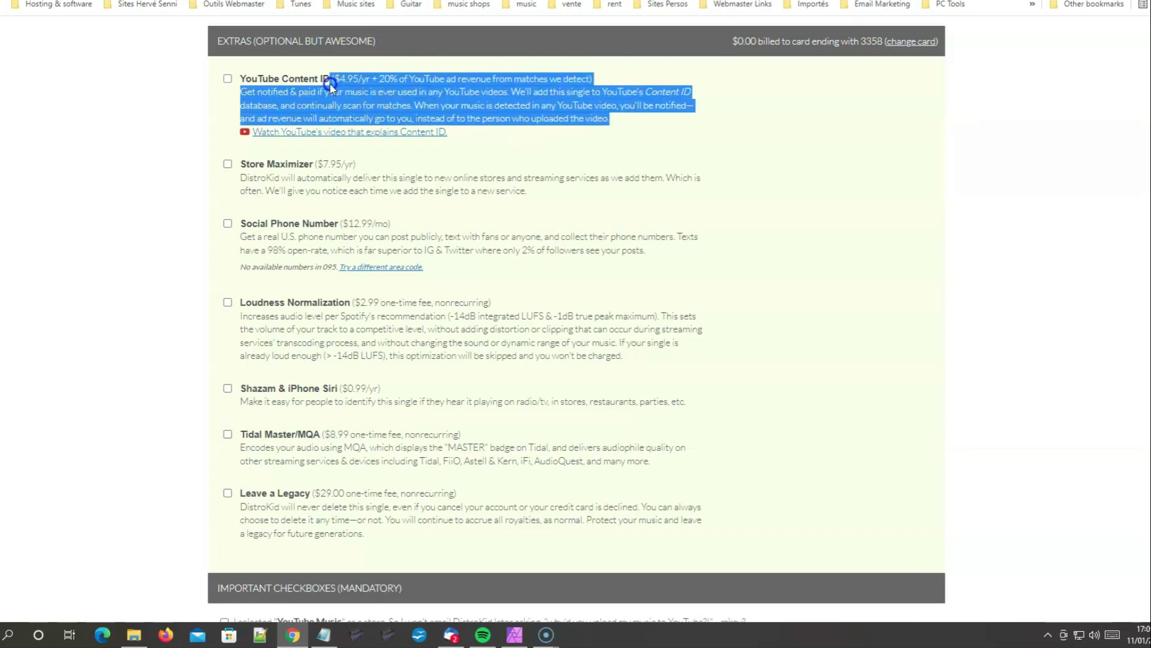
{"action": "left_click", "coordinate": [189, 136]}
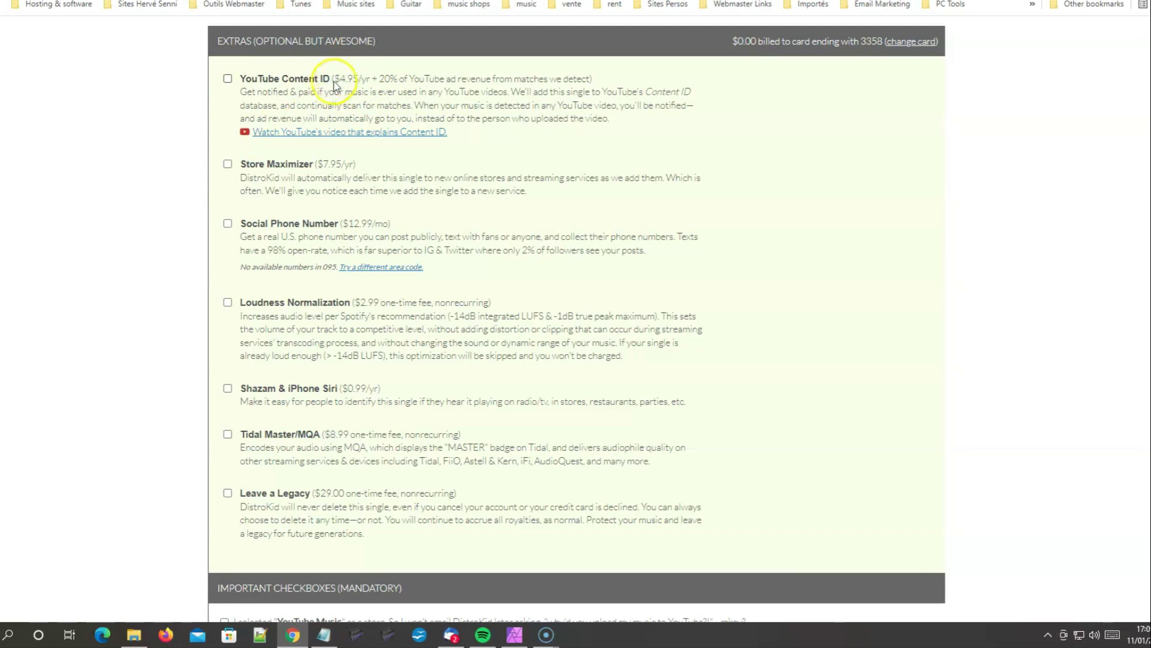
{"action": "left_click_drag", "start_coordinate": [334, 79], "coordinate": [362, 90]}
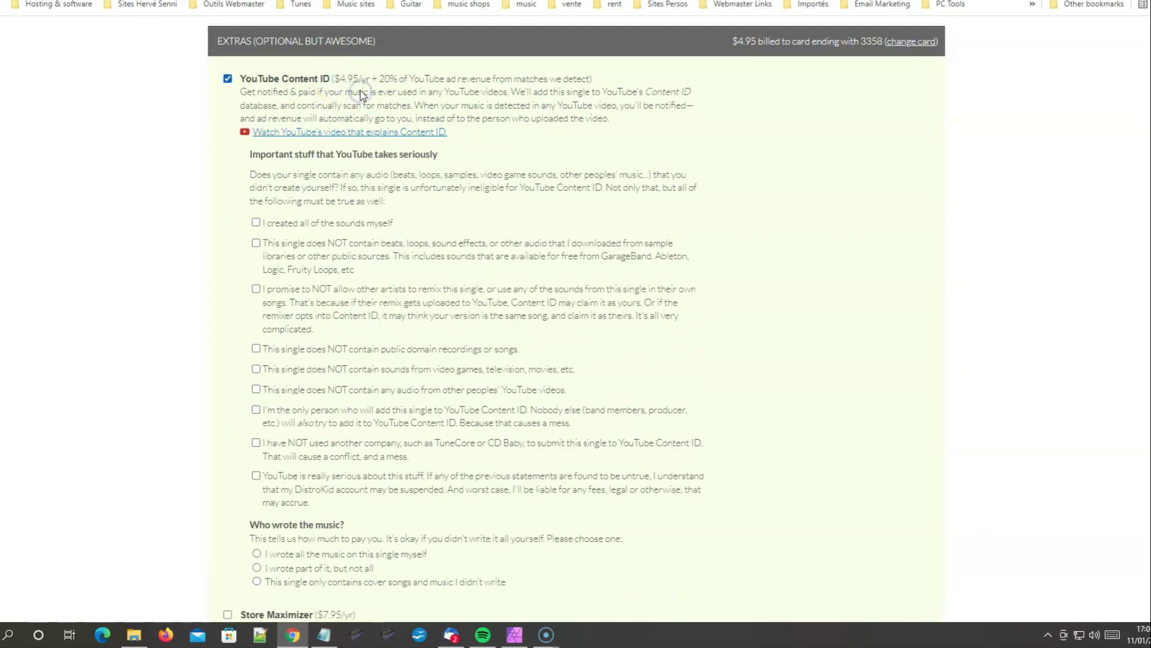
{"action": "left_click", "coordinate": [360, 82]}
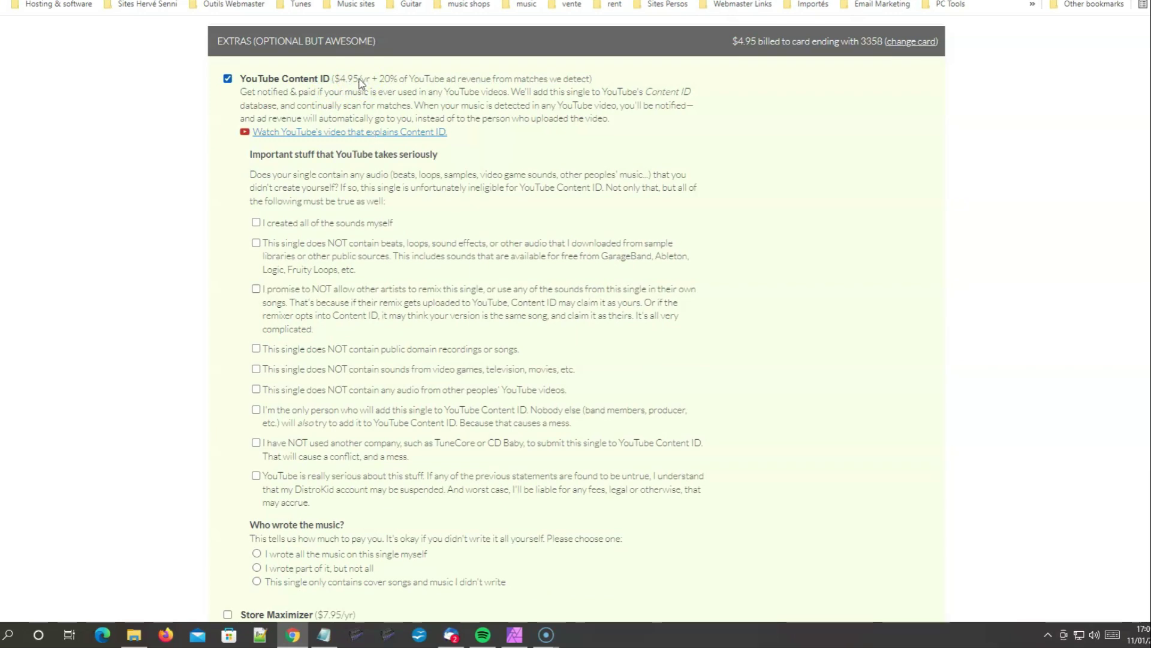
{"action": "left_click", "coordinate": [270, 84]}
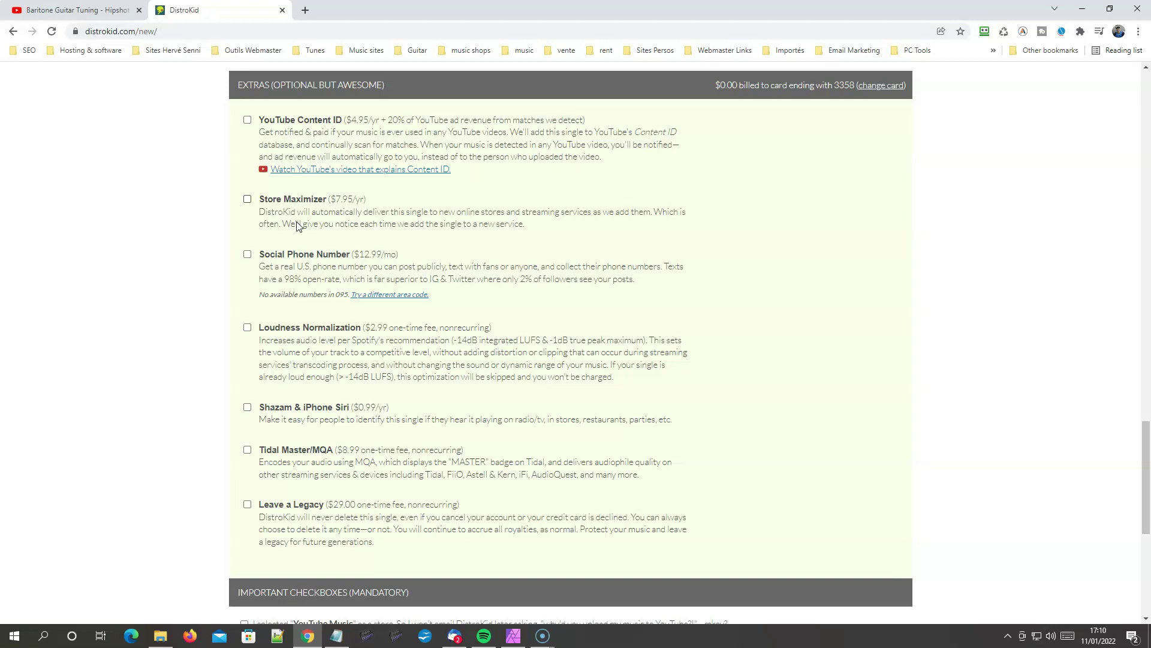
Step: Examine the Store Maximizer extra and its yearly price, leaving it unselected
{"action": "left_click", "coordinate": [367, 199]}
{"action": "left_click_drag", "start_coordinate": [370, 203], "coordinate": [329, 200]}
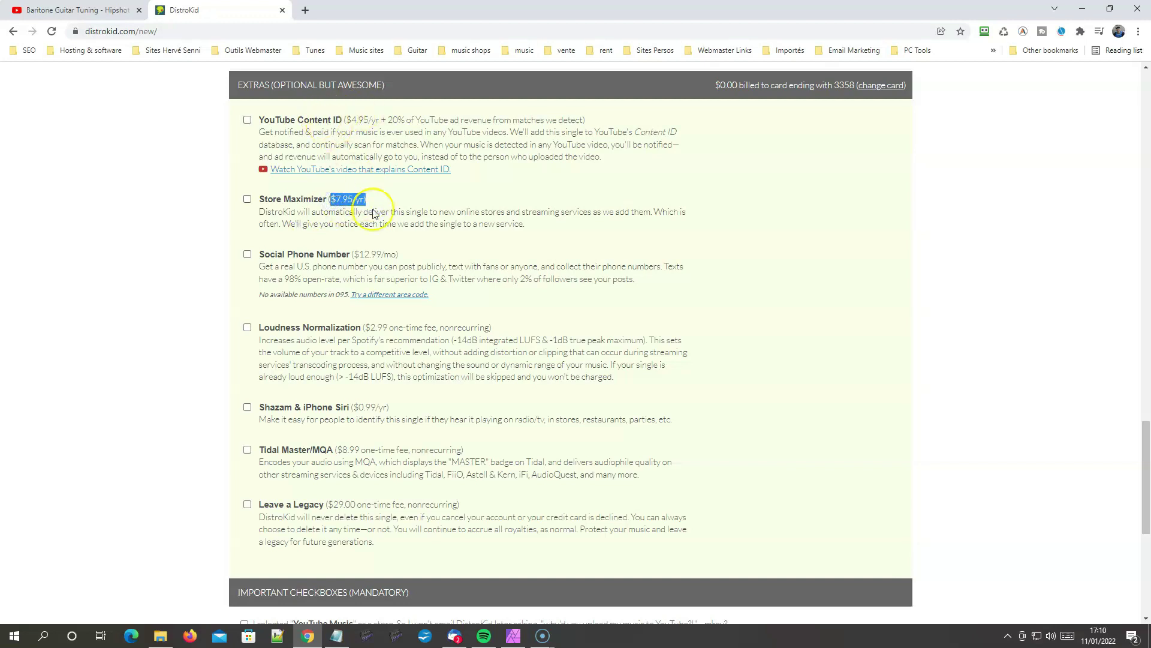
{"action": "left_click", "coordinate": [391, 211]}
{"action": "left_click", "coordinate": [334, 200]}
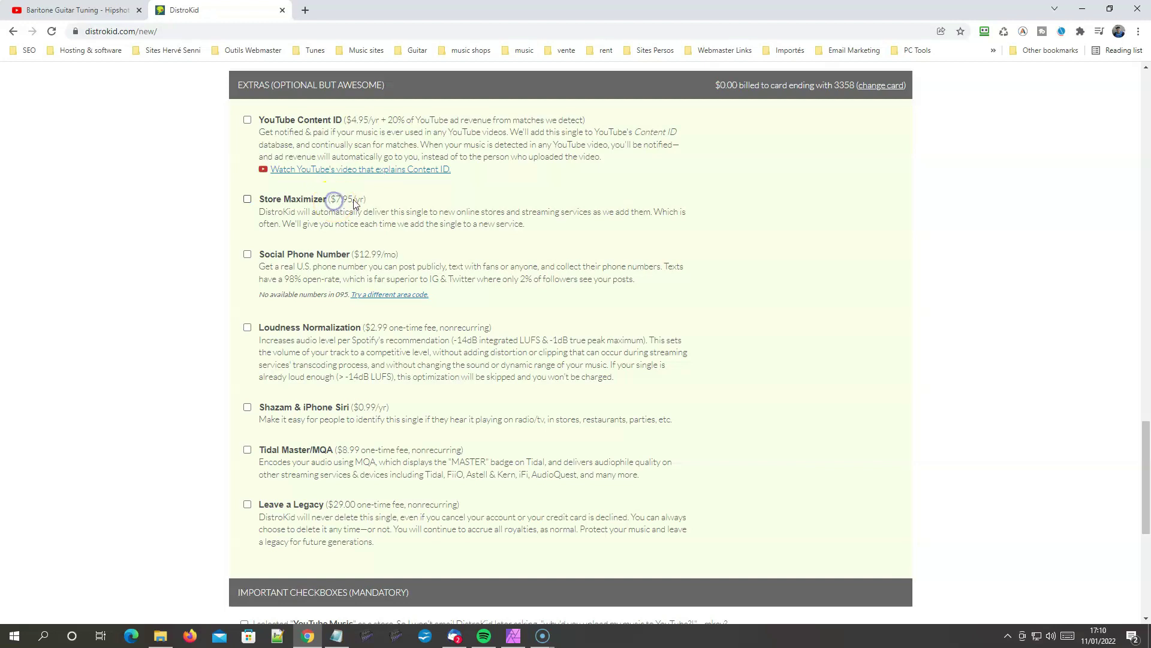
{"action": "left_click_drag", "start_coordinate": [365, 200], "coordinate": [334, 201]}
{"action": "left_click", "coordinate": [392, 213]}
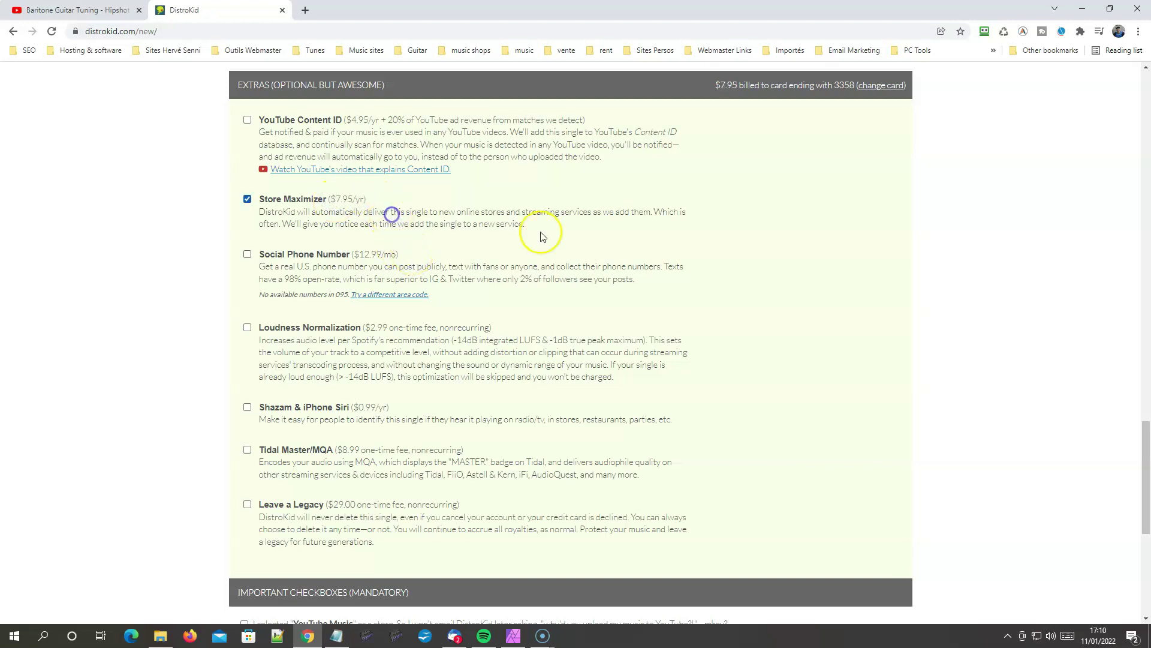
{"action": "left_click", "coordinate": [248, 200]}
Step: Add the Shazam & iPhone Siri extra to the single and leave the other optional extras unselected
{"action": "scroll", "coordinate": [291, 306], "scroll_direction": "down", "scroll_amount": 2}
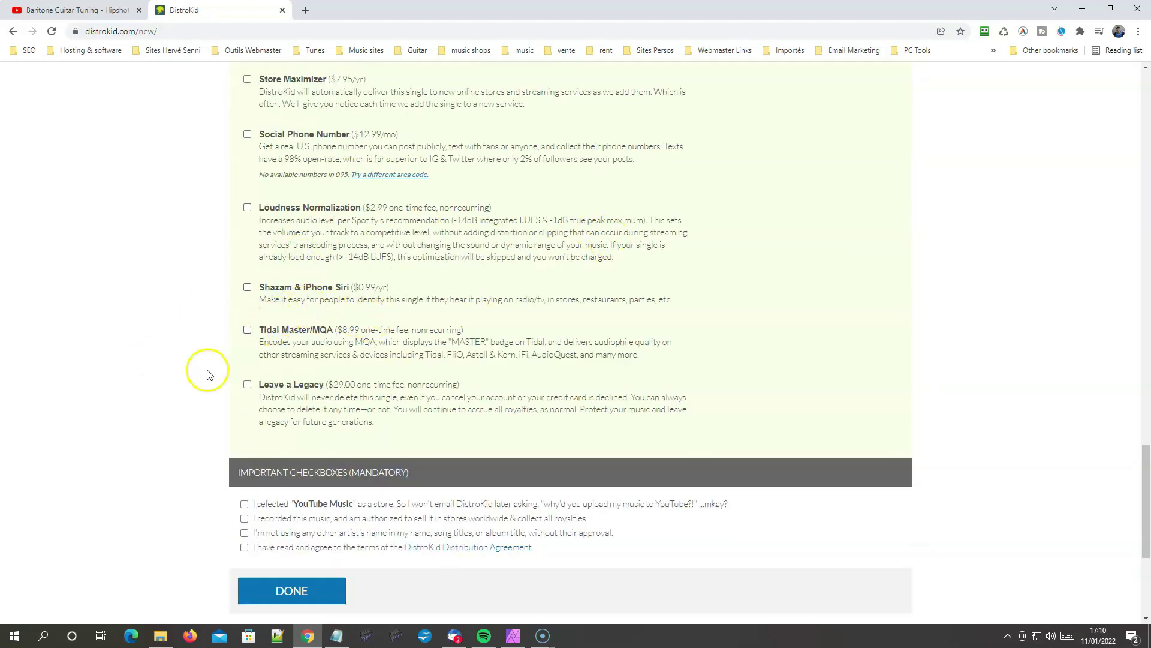
{"action": "left_click", "coordinate": [247, 287]}
{"action": "scroll", "coordinate": [514, 418], "scroll_direction": "down", "scroll_amount": 4}
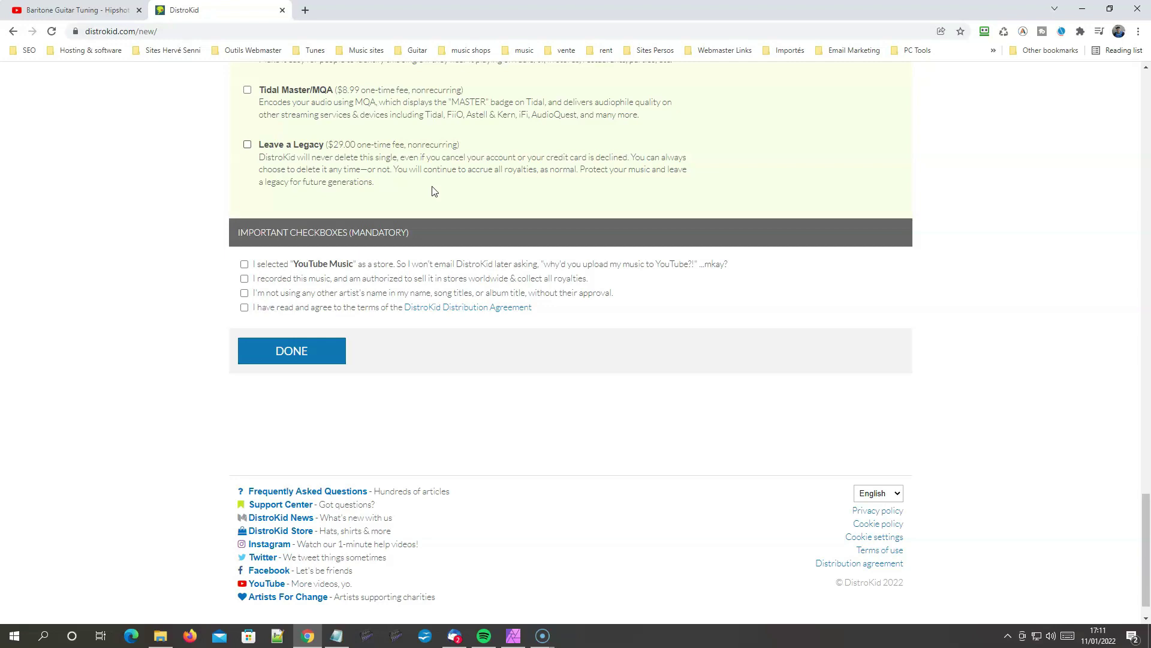
{"action": "scroll", "coordinate": [434, 191], "scroll_direction": "up", "scroll_amount": 8}
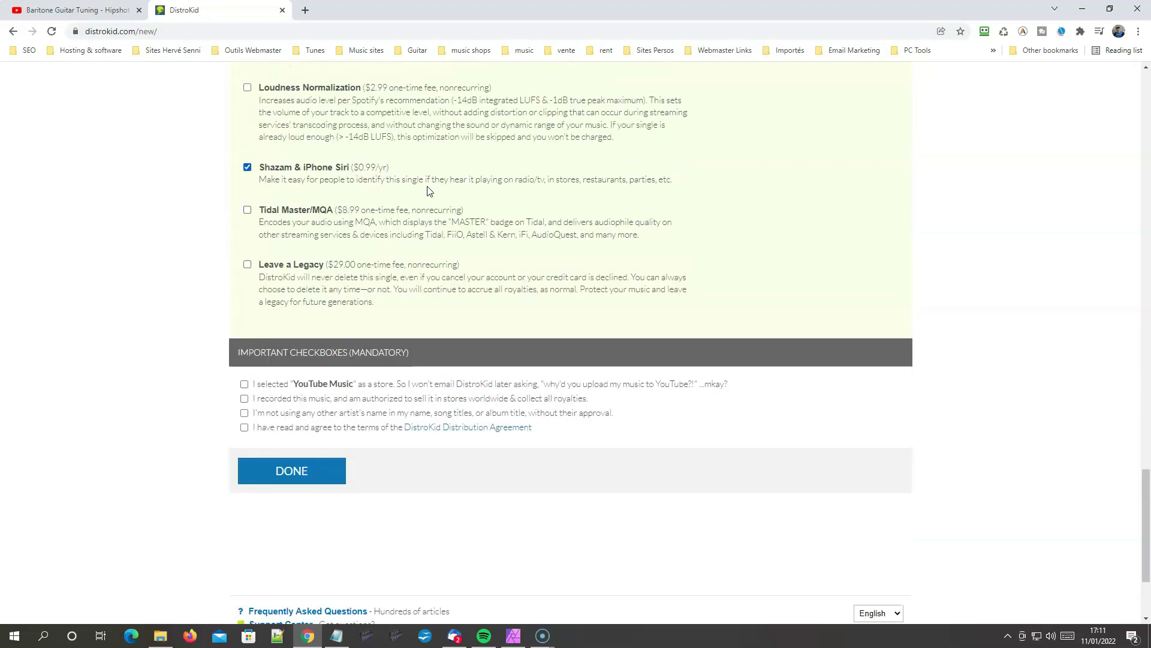
{"action": "scroll", "coordinate": [222, 238], "scroll_direction": "down", "scroll_amount": 5}
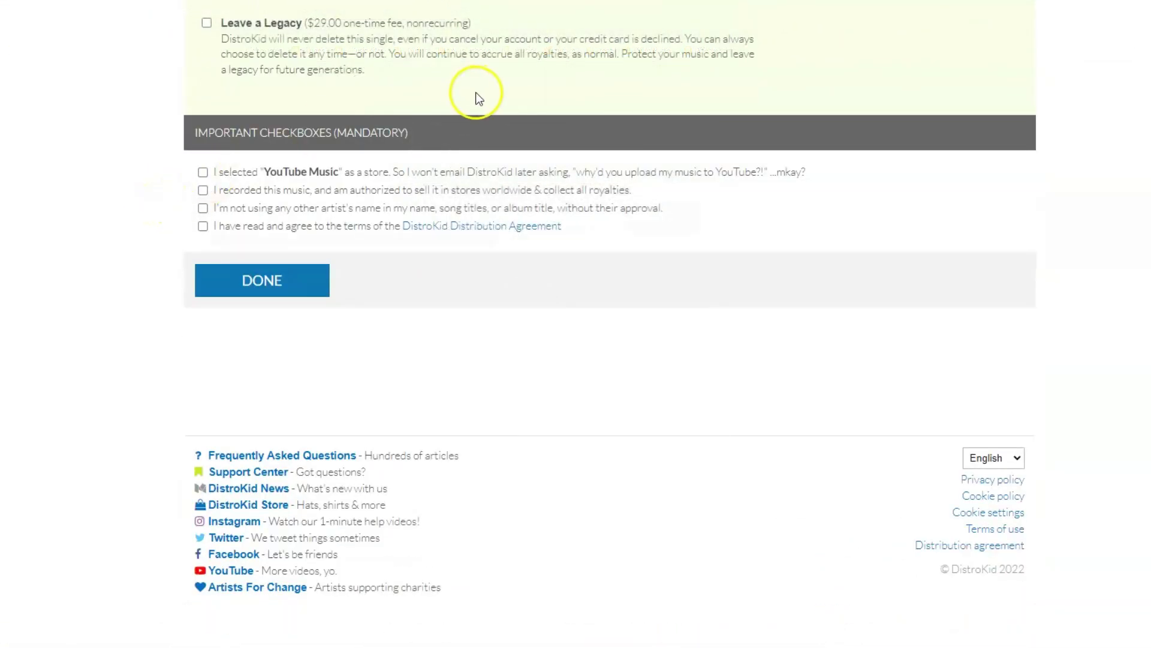
{"action": "scroll", "coordinate": [473, 98], "scroll_direction": "up", "scroll_amount": 4}
{"action": "scroll", "coordinate": [468, 95], "scroll_direction": "up", "scroll_amount": 4}
{"action": "scroll", "coordinate": [469, 95], "scroll_direction": "up", "scroll_amount": 3}
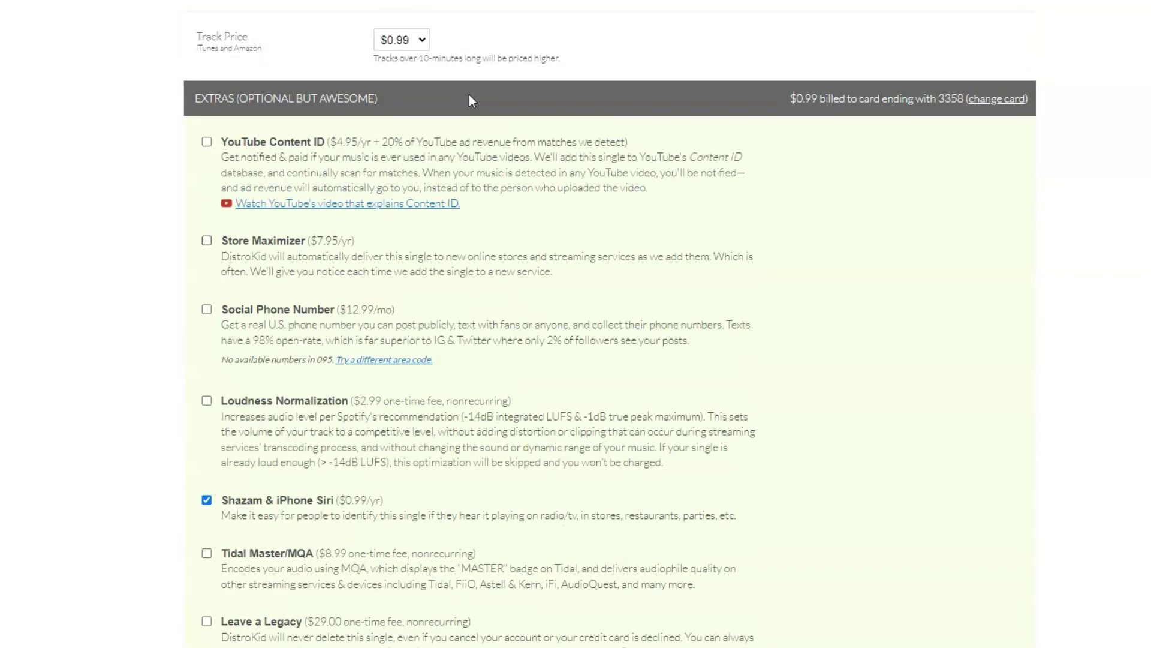
Step: Accept the four mandatory statements on YouTube Music, recording and sales rights, other artists' names, and the DistroKid Distribution Agreement
{"action": "scroll", "coordinate": [469, 95], "scroll_direction": "down", "scroll_amount": 8}
{"action": "left_click", "coordinate": [202, 321]}
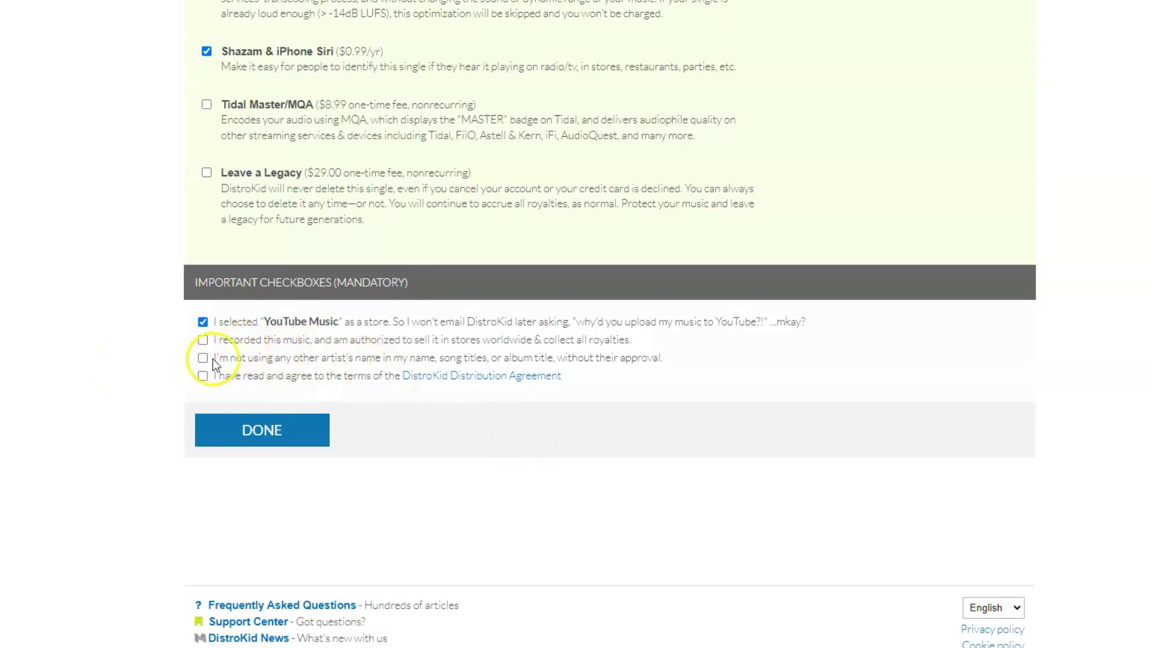
{"action": "left_click", "coordinate": [202, 342]}
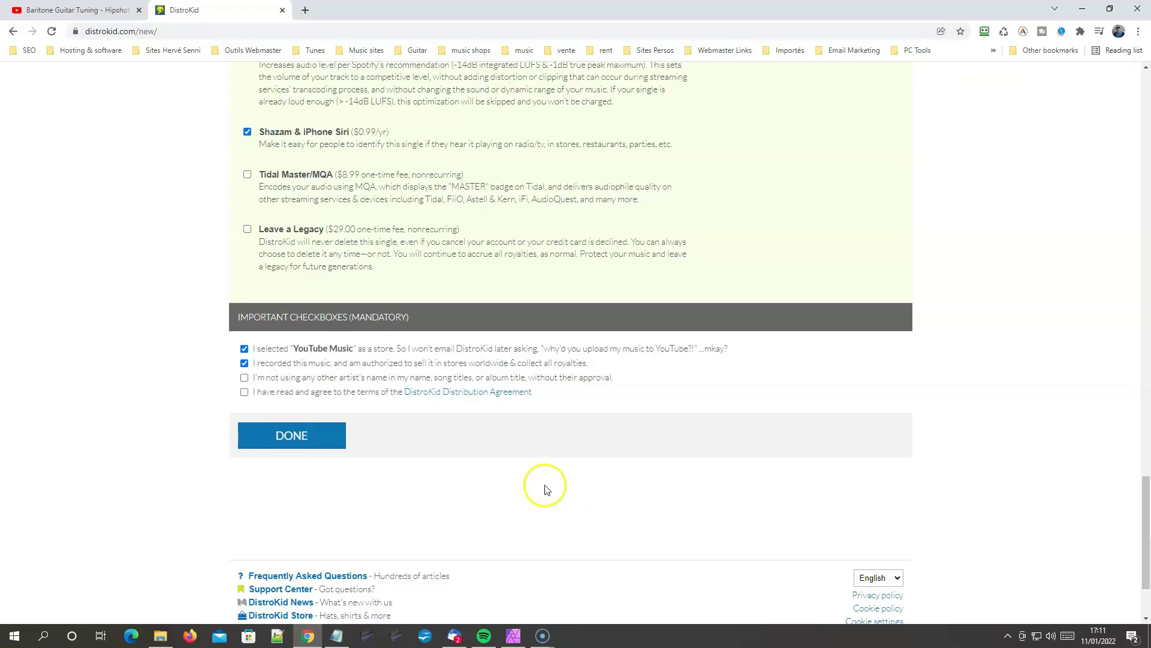
{"action": "left_click", "coordinate": [245, 378]}
{"action": "left_click", "coordinate": [244, 392]}
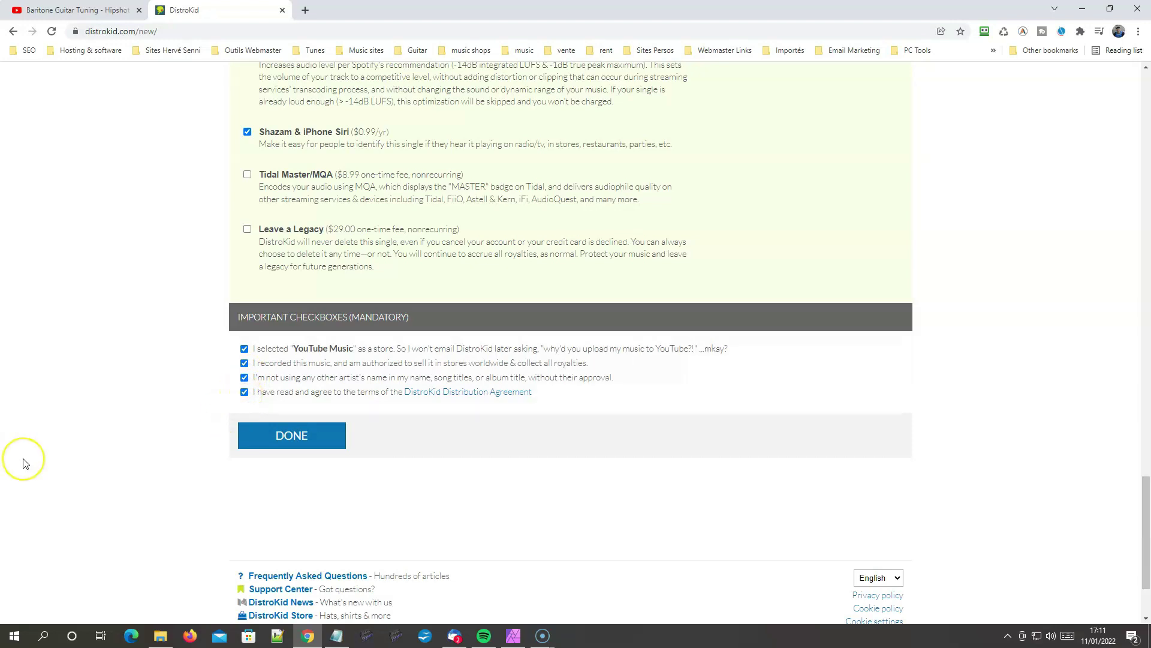
Step: Add Snapchat (beta) to the release's services and confirm owning 100% of the publishing rights
{"action": "scroll", "coordinate": [24, 464], "scroll_direction": "up", "scroll_amount": 20}
{"action": "scroll", "coordinate": [24, 464], "scroll_direction": "up", "scroll_amount": 10}
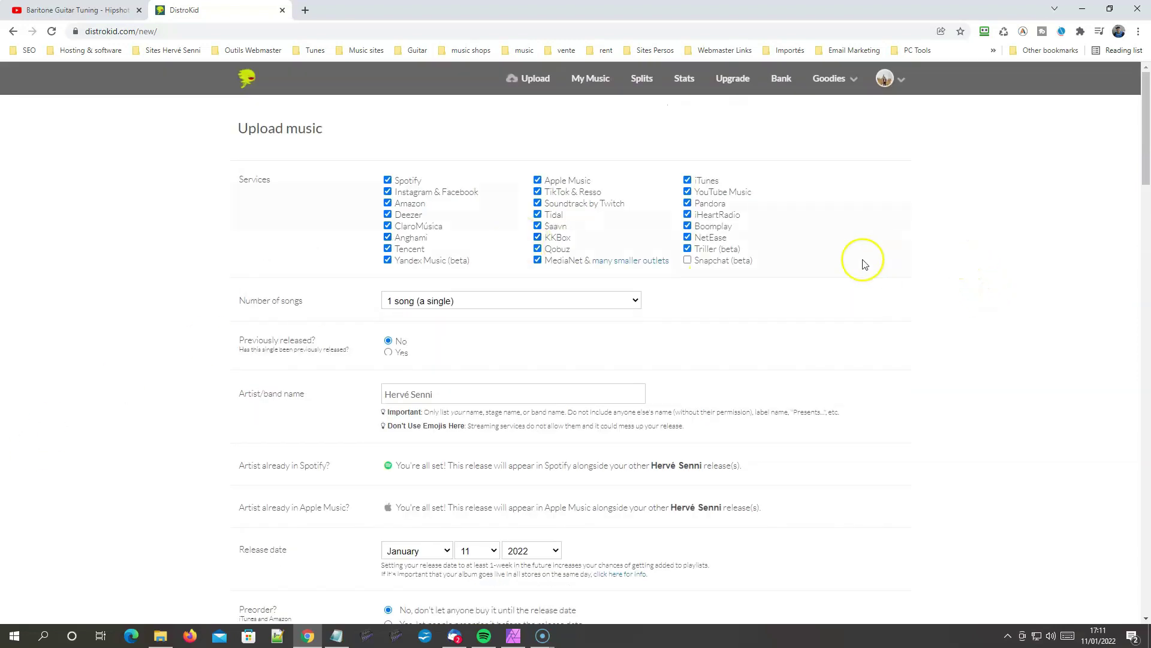
{"action": "left_click", "coordinate": [688, 260]}
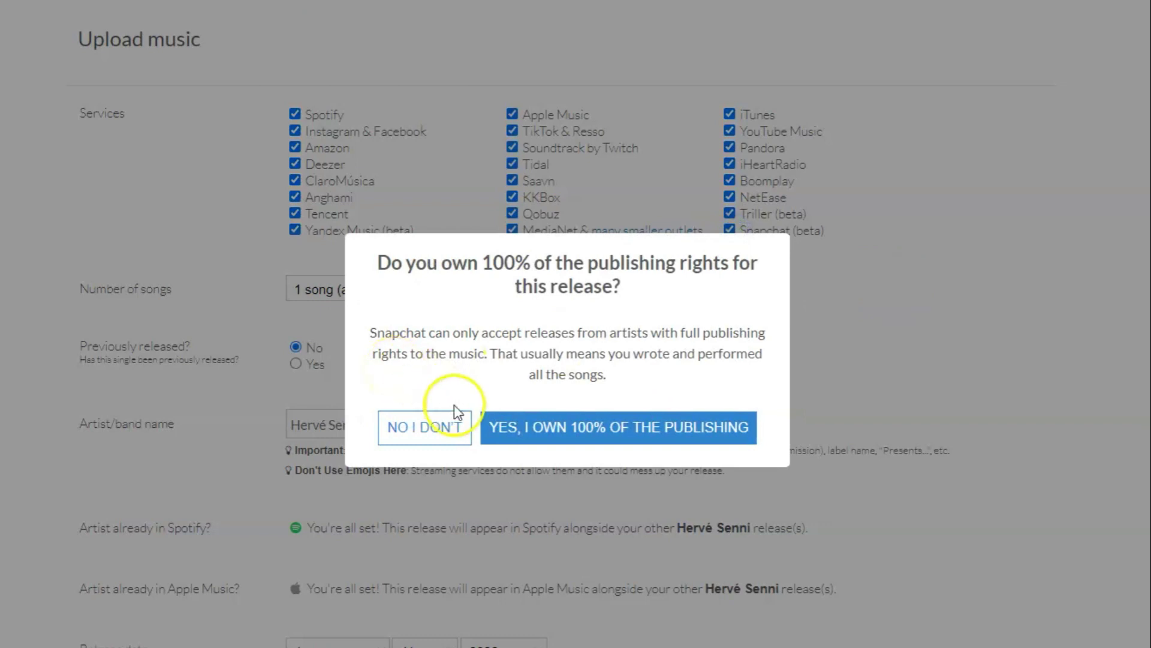
{"action": "left_click", "coordinate": [666, 447]}
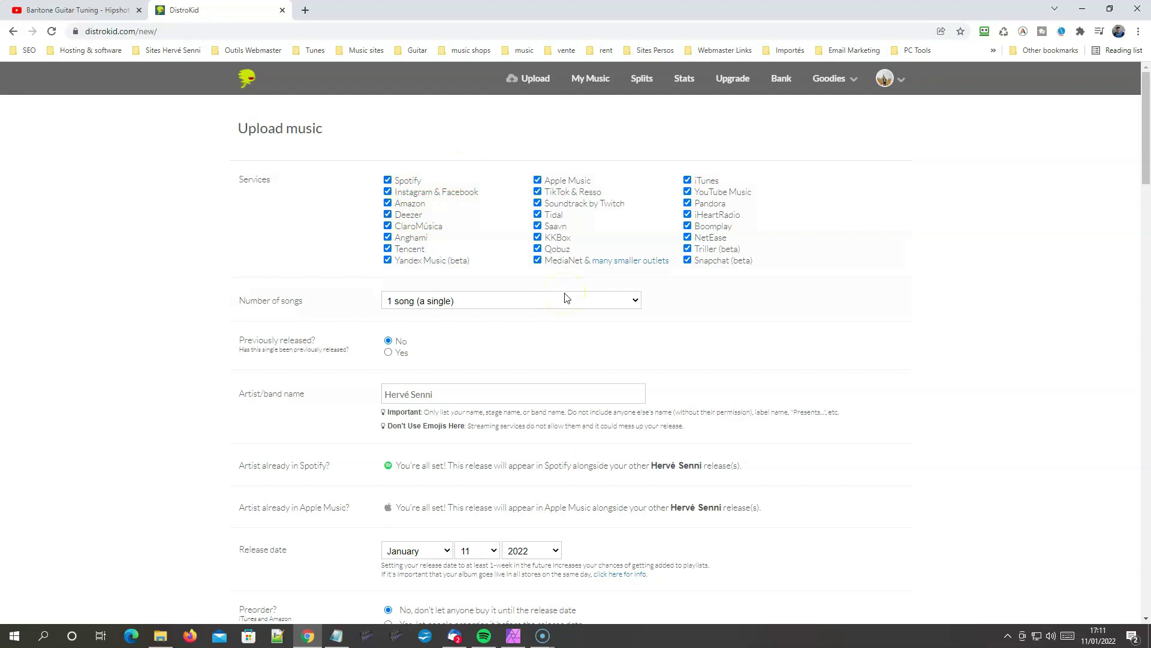
Step: Review the completed release details and set the songwriter's contribution to Music
{"action": "scroll", "coordinate": [659, 210], "scroll_direction": "down", "scroll_amount": 3}
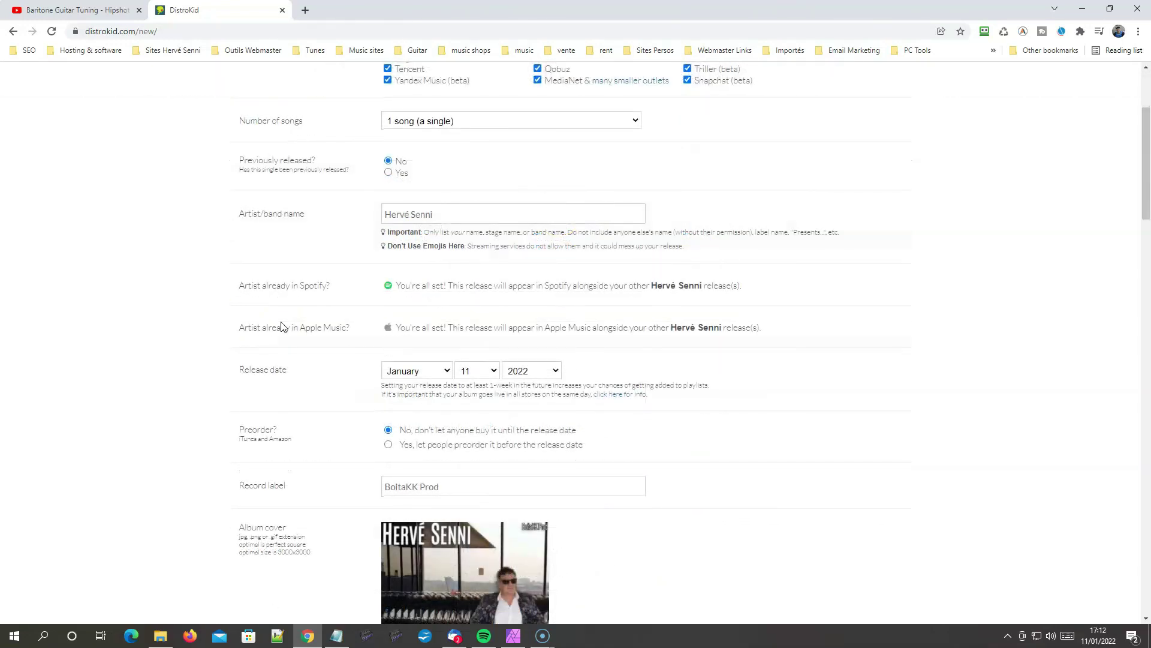
{"action": "scroll", "coordinate": [282, 327], "scroll_direction": "down", "scroll_amount": 15}
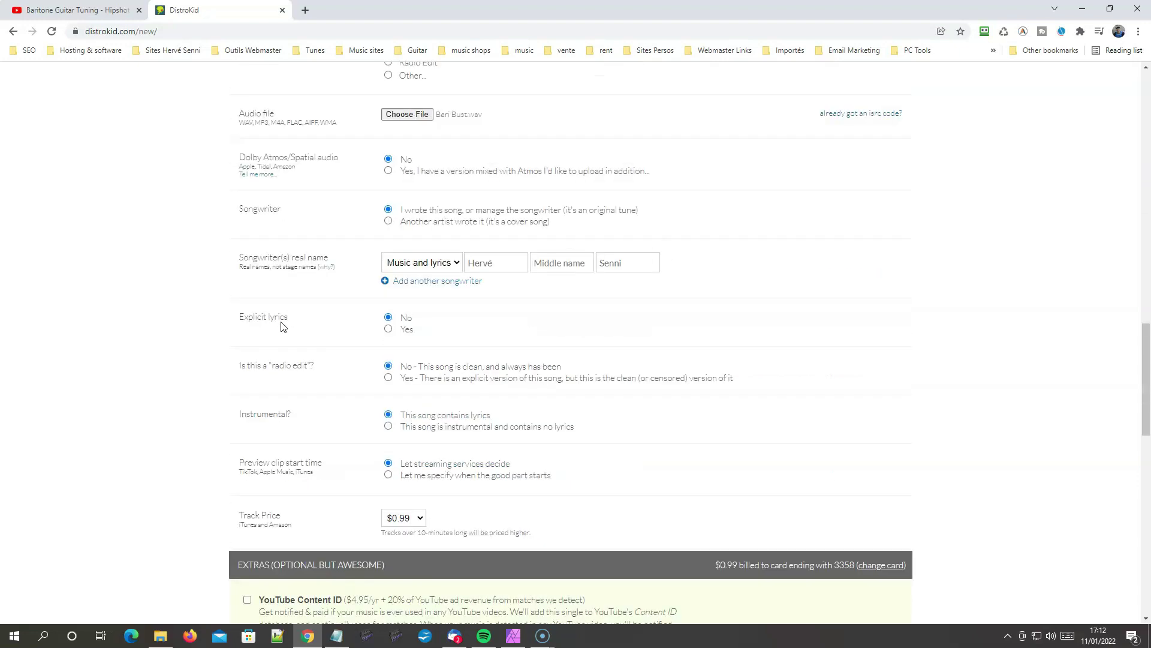
{"action": "scroll", "coordinate": [282, 322], "scroll_direction": "up", "scroll_amount": 7}
{"action": "left_click", "coordinate": [466, 285]}
{"action": "scroll", "coordinate": [527, 407], "scroll_direction": "down", "scroll_amount": 4}
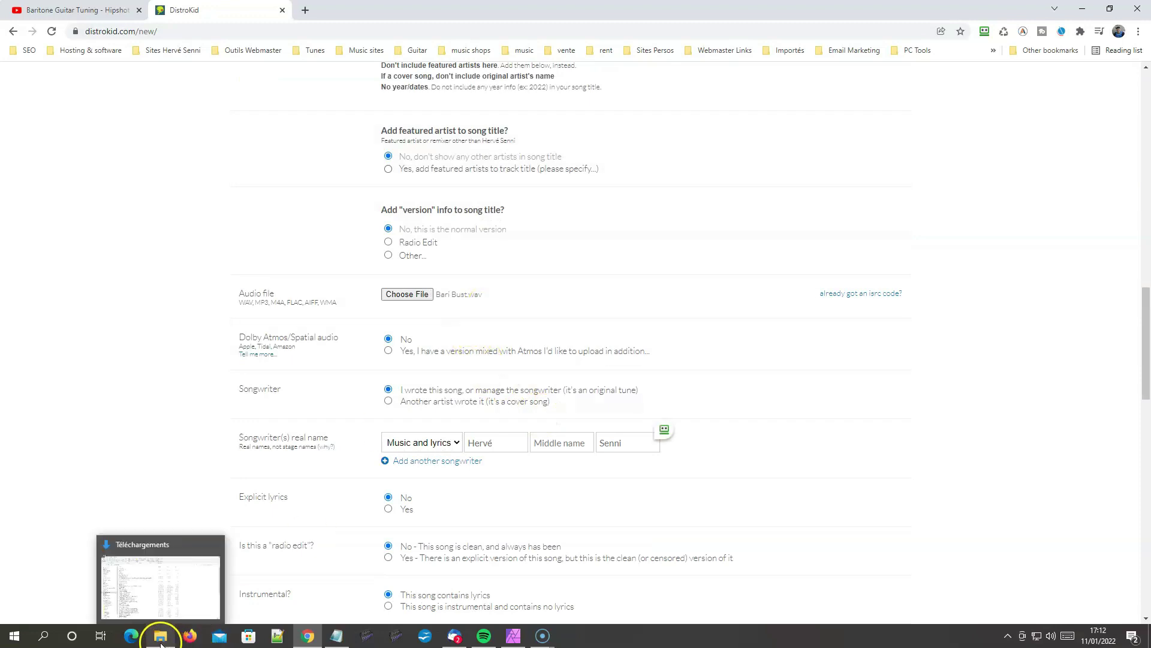
{"action": "scroll", "coordinate": [354, 487], "scroll_direction": "down", "scroll_amount": 3}
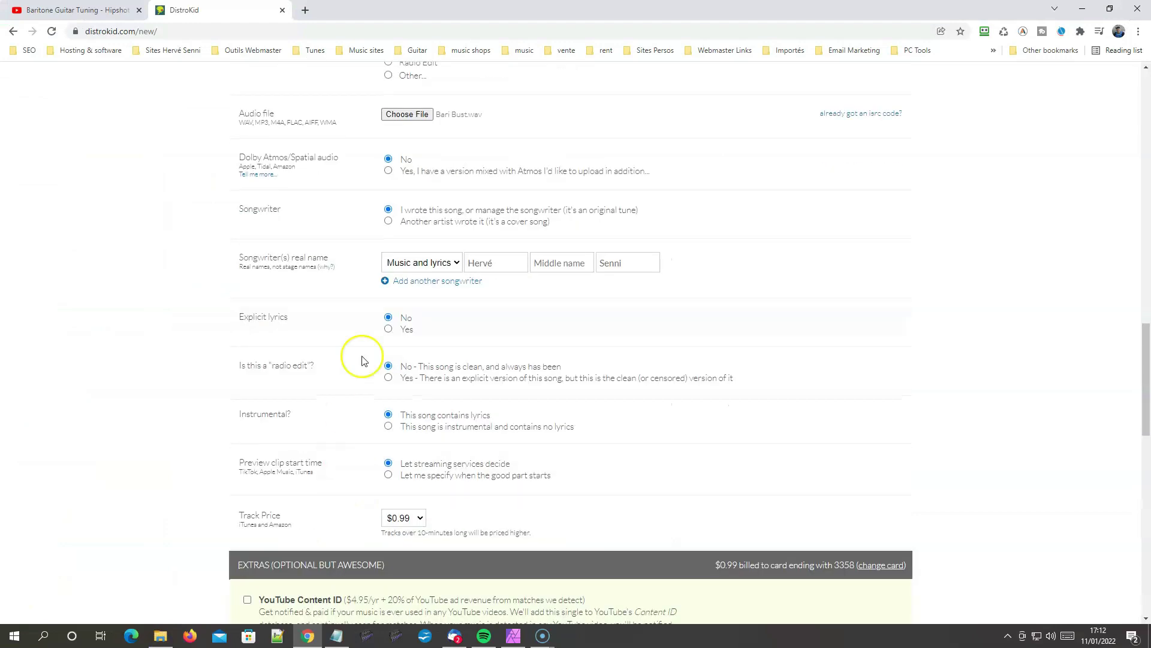
{"action": "left_click", "coordinate": [451, 257]}
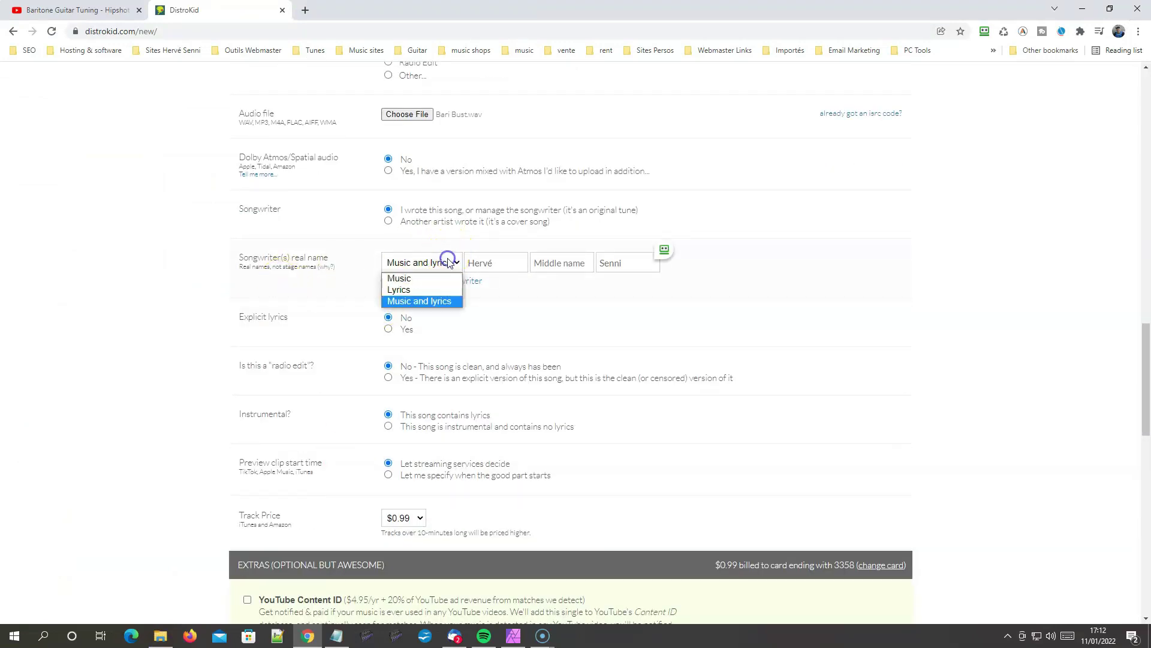
{"action": "left_click", "coordinate": [414, 276]}
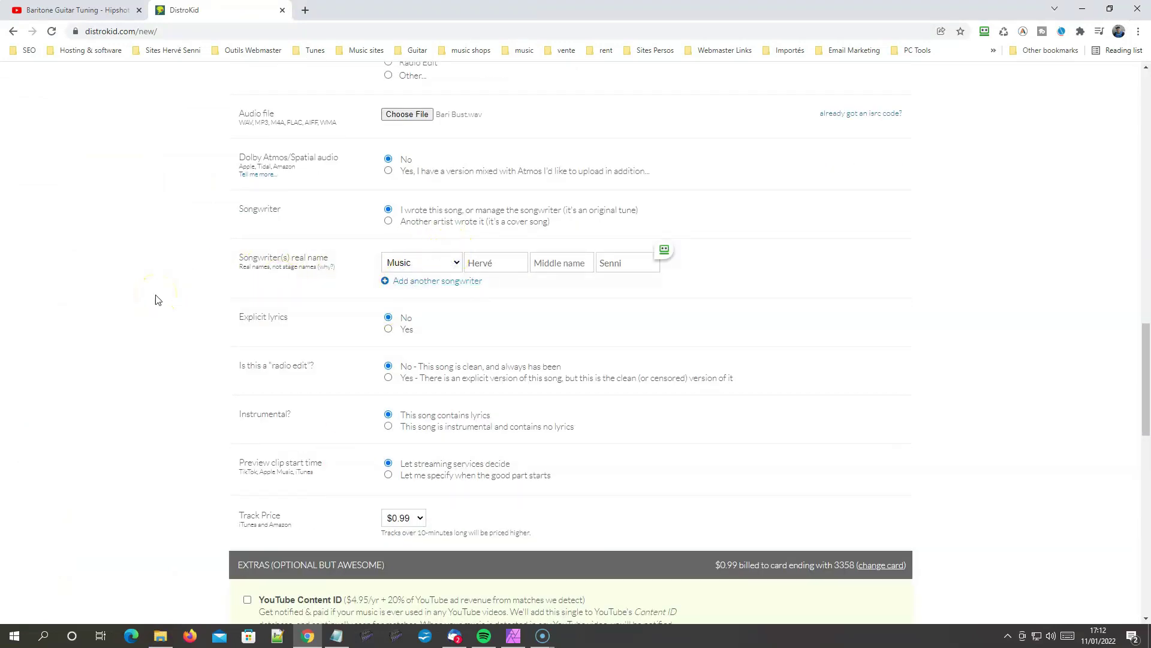
{"action": "left_click", "coordinate": [150, 319]}
Step: Accept the mandatory Snapchat opt-in and publishing rights statement, and submit the release
{"action": "scroll", "coordinate": [259, 329], "scroll_direction": "down", "scroll_amount": 2}
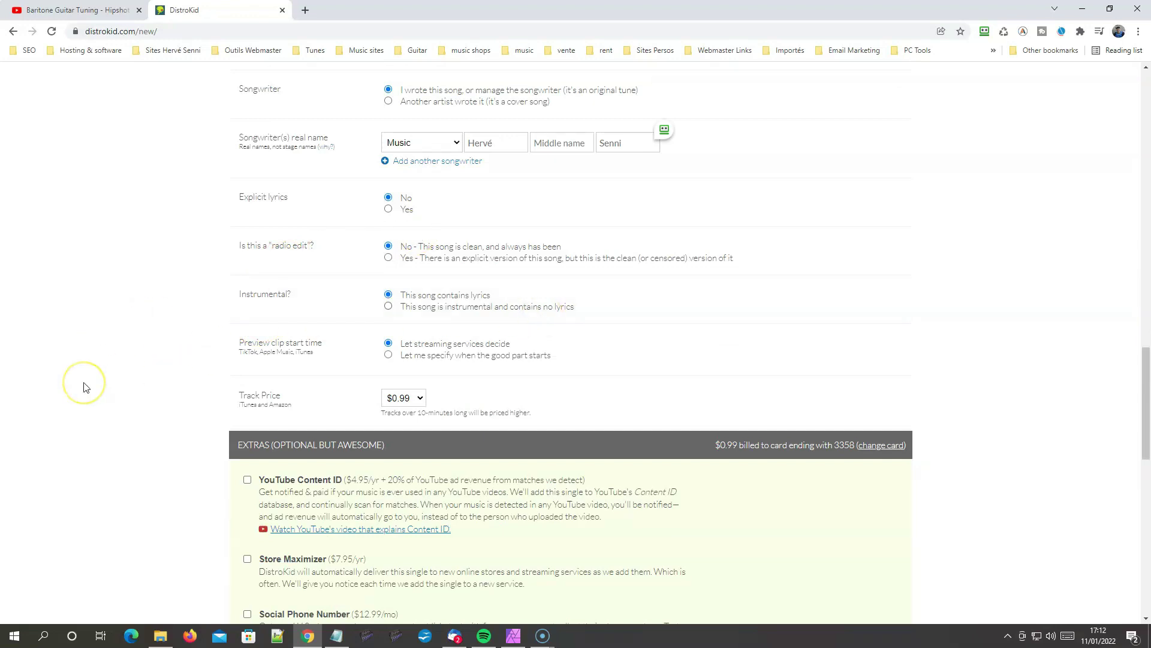
{"action": "scroll", "coordinate": [240, 411], "scroll_direction": "down", "scroll_amount": 5}
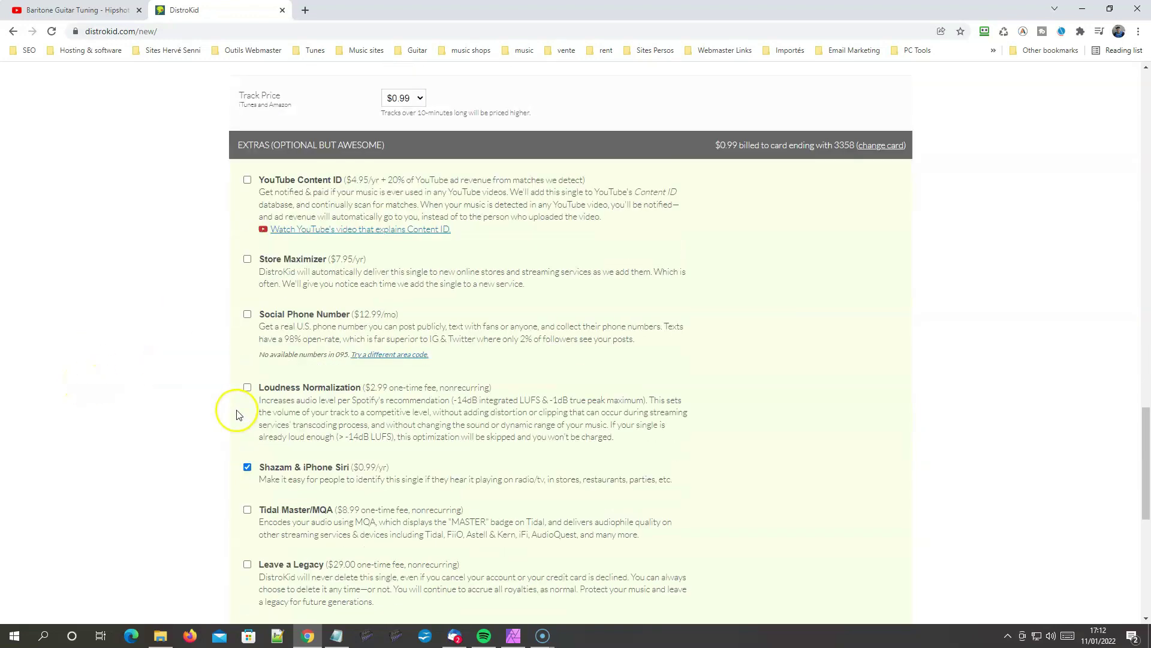
{"action": "scroll", "coordinate": [238, 414], "scroll_direction": "down", "scroll_amount": 8}
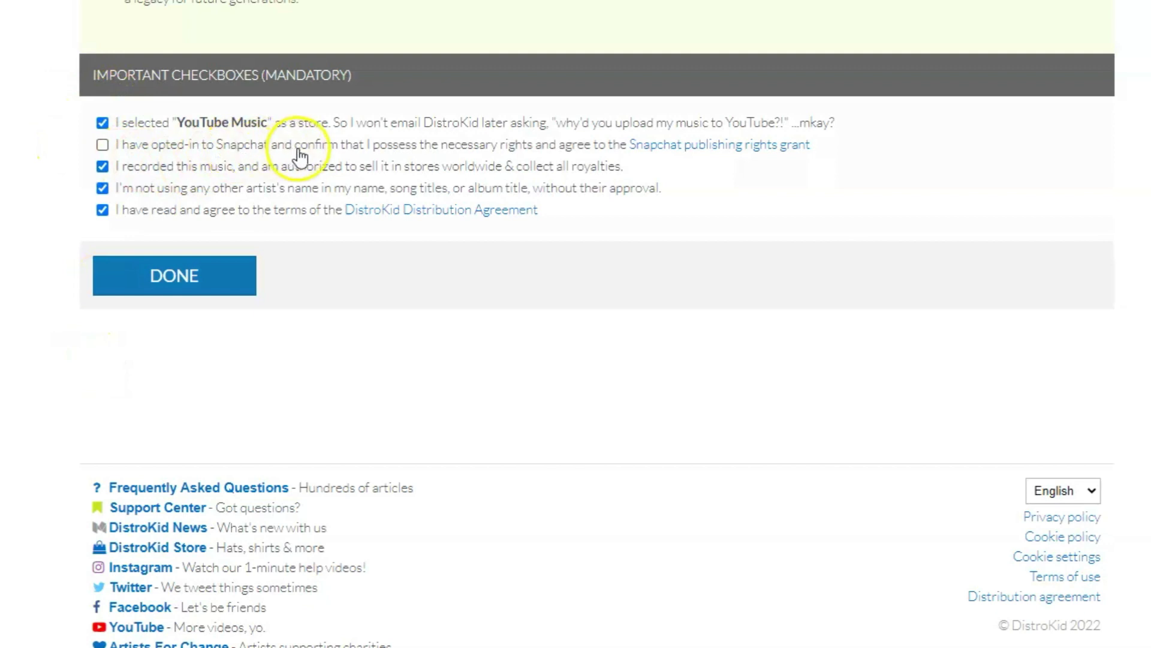
{"action": "left_click", "coordinate": [102, 144]}
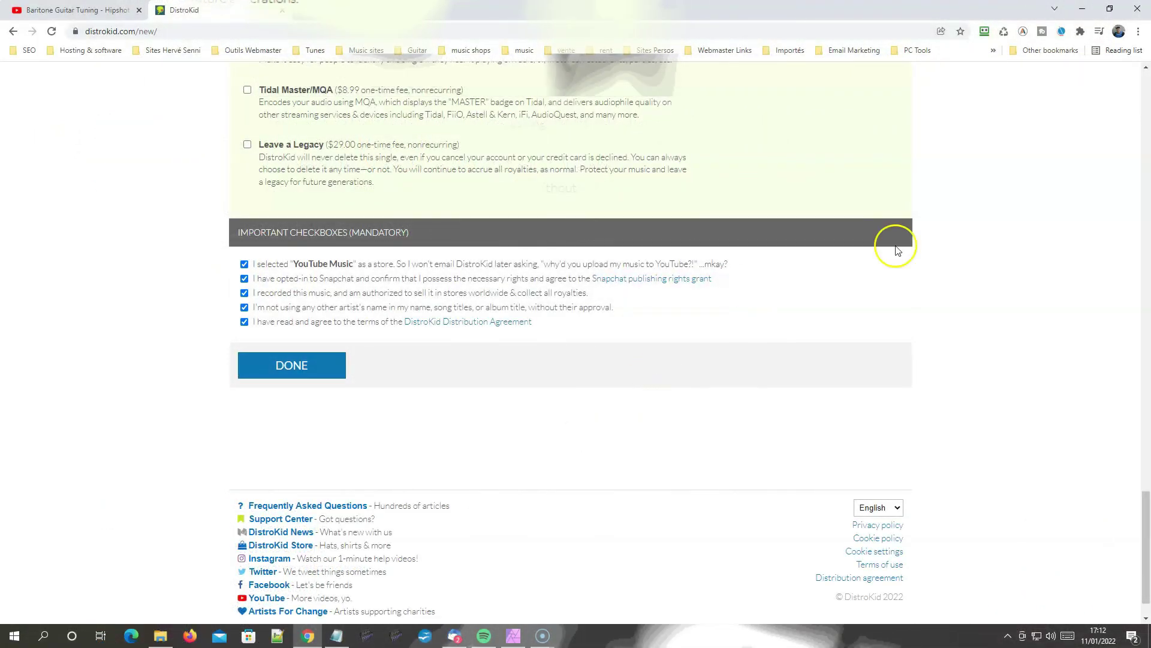
{"action": "left_click", "coordinate": [321, 369]}
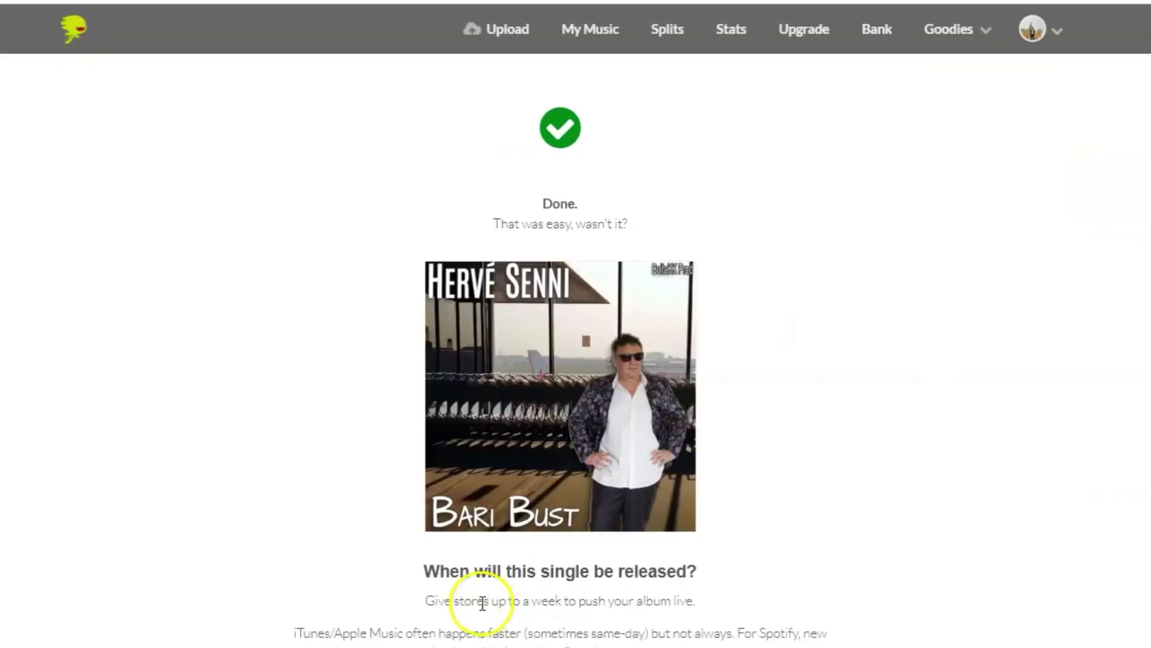
Step: Review the submission confirmation page for the single's release timing and the pre-save page sharing links
{"action": "scroll", "coordinate": [483, 602], "scroll_direction": "down", "scroll_amount": 3}
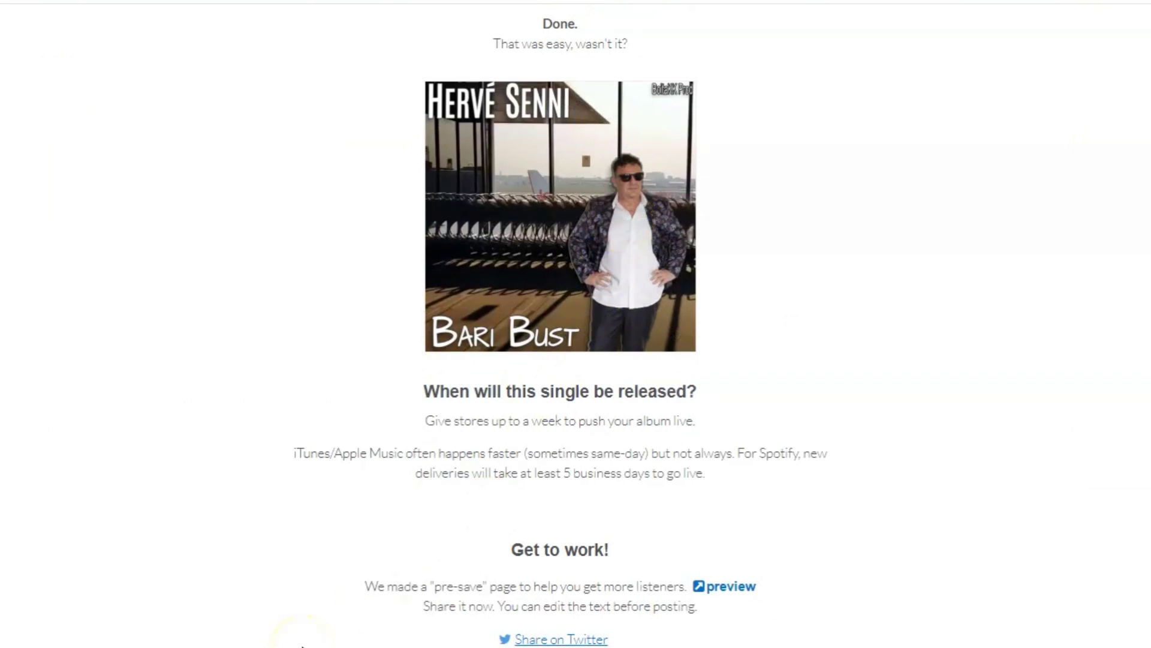
{"action": "scroll", "coordinate": [303, 645], "scroll_direction": "down", "scroll_amount": 3}
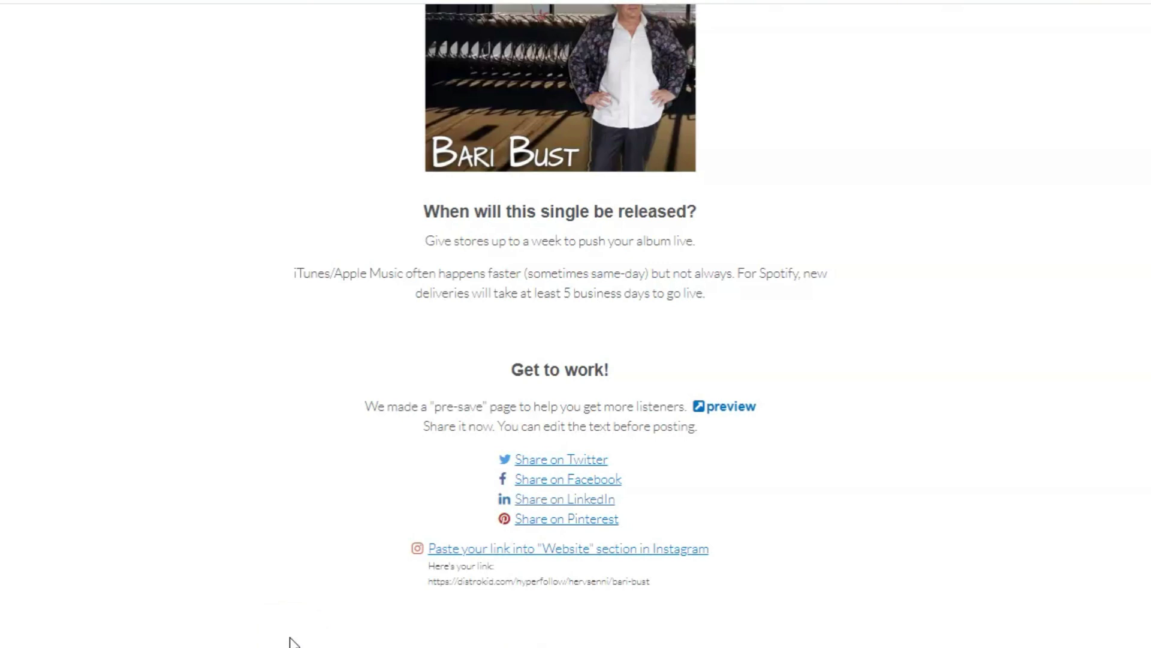
{"action": "scroll", "coordinate": [290, 642], "scroll_direction": "up", "scroll_amount": 6}
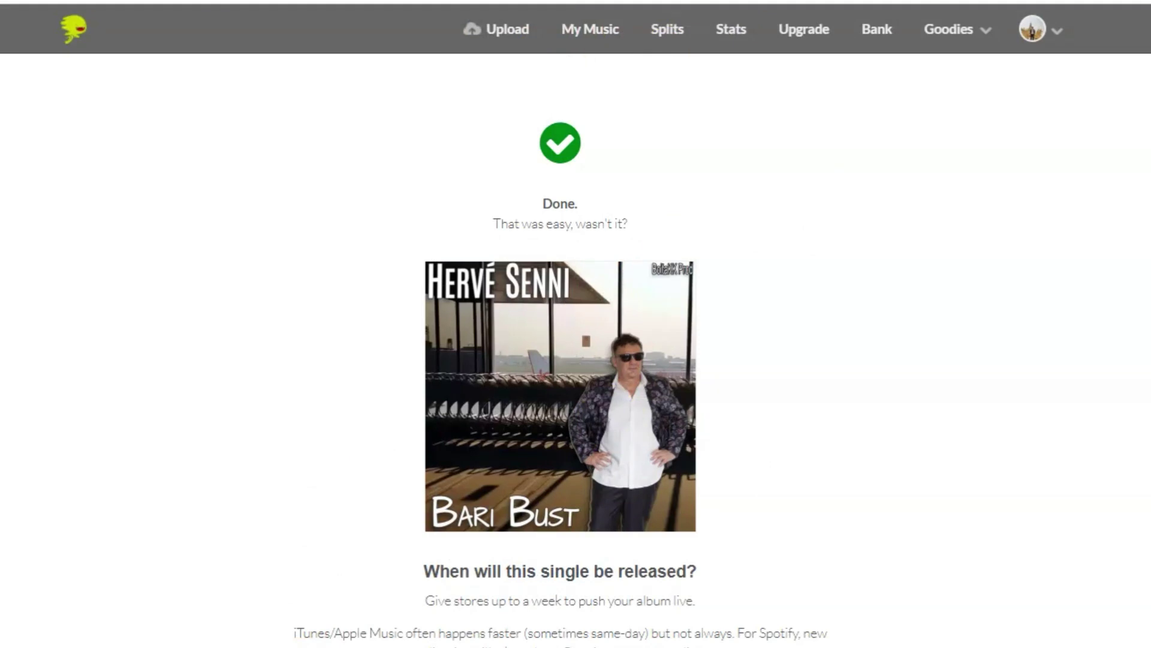
Step: Open the list of uploaded releases and check the status and streaming services of the single Bari Bust
{"action": "left_click", "coordinate": [511, 37]}
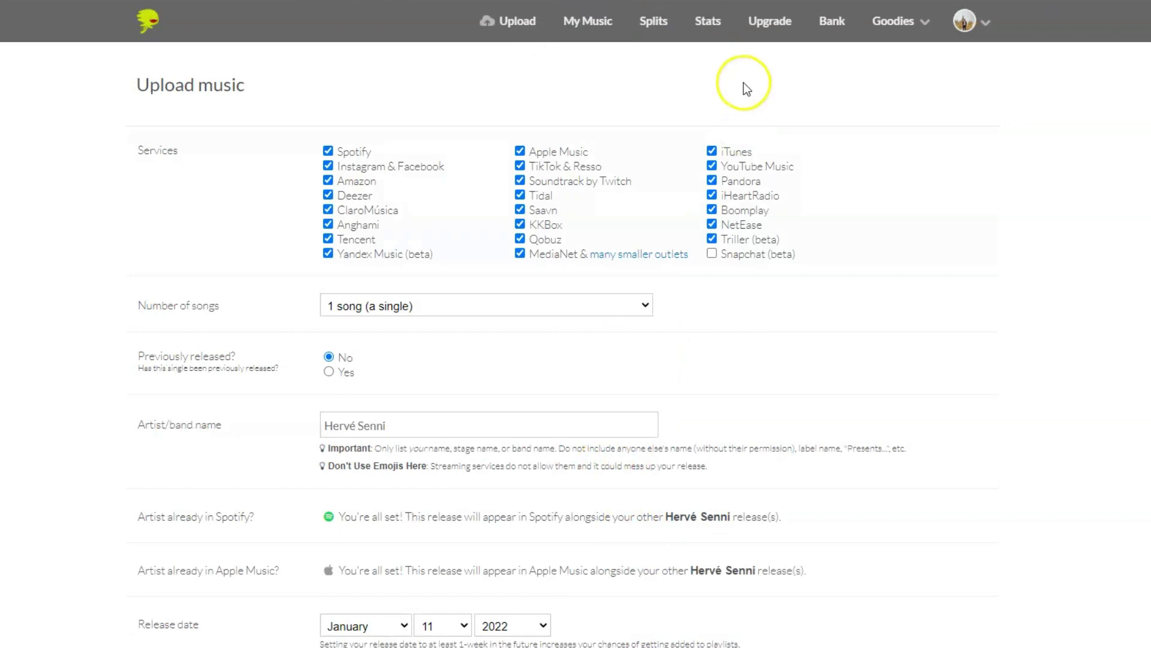
{"action": "left_click", "coordinate": [609, 37]}
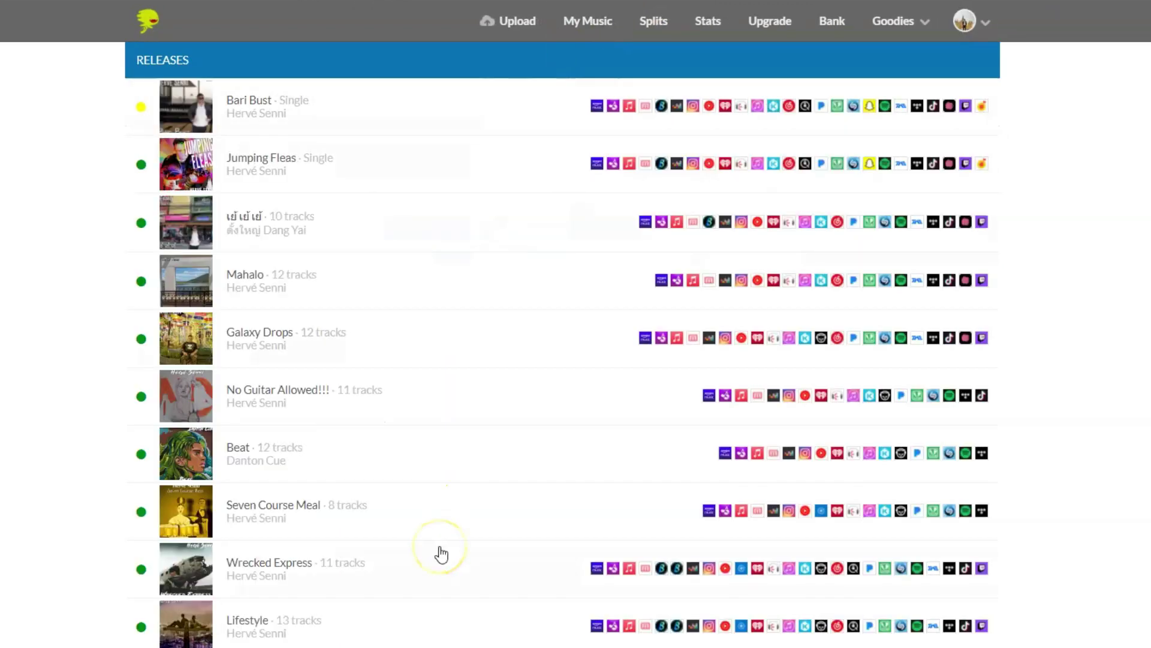
{"action": "mouse_move", "coordinate": [141, 112]}
{"action": "scroll", "coordinate": [461, 174], "scroll_direction": "down", "scroll_amount": 10}
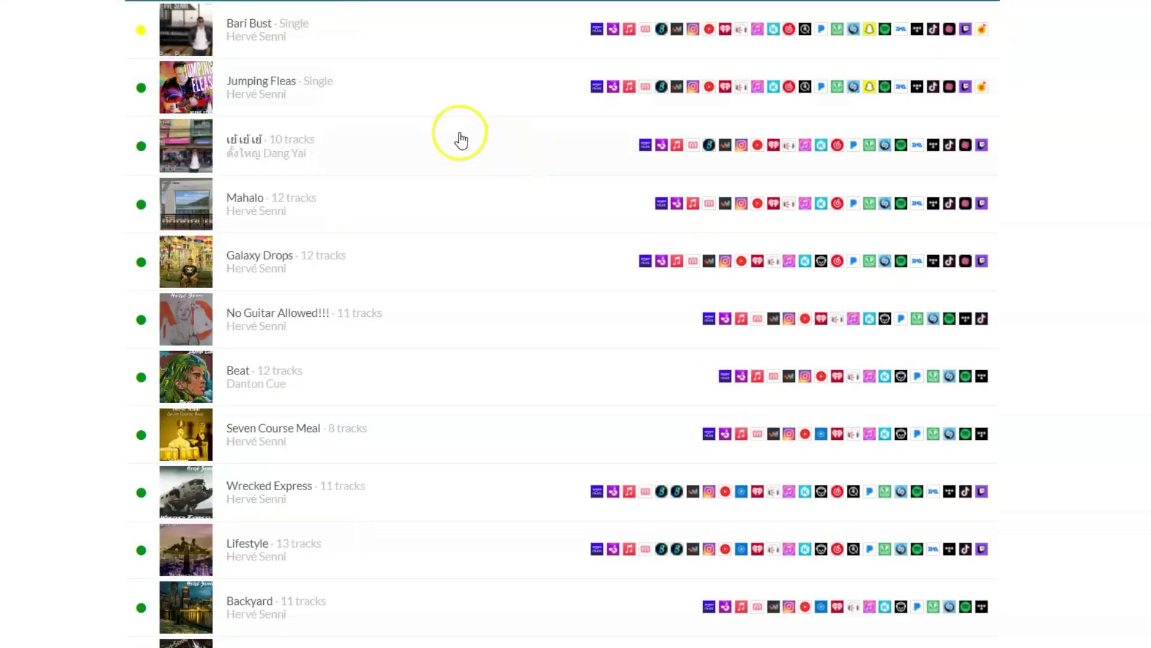
{"action": "scroll", "coordinate": [462, 216], "scroll_direction": "up", "scroll_amount": 10}
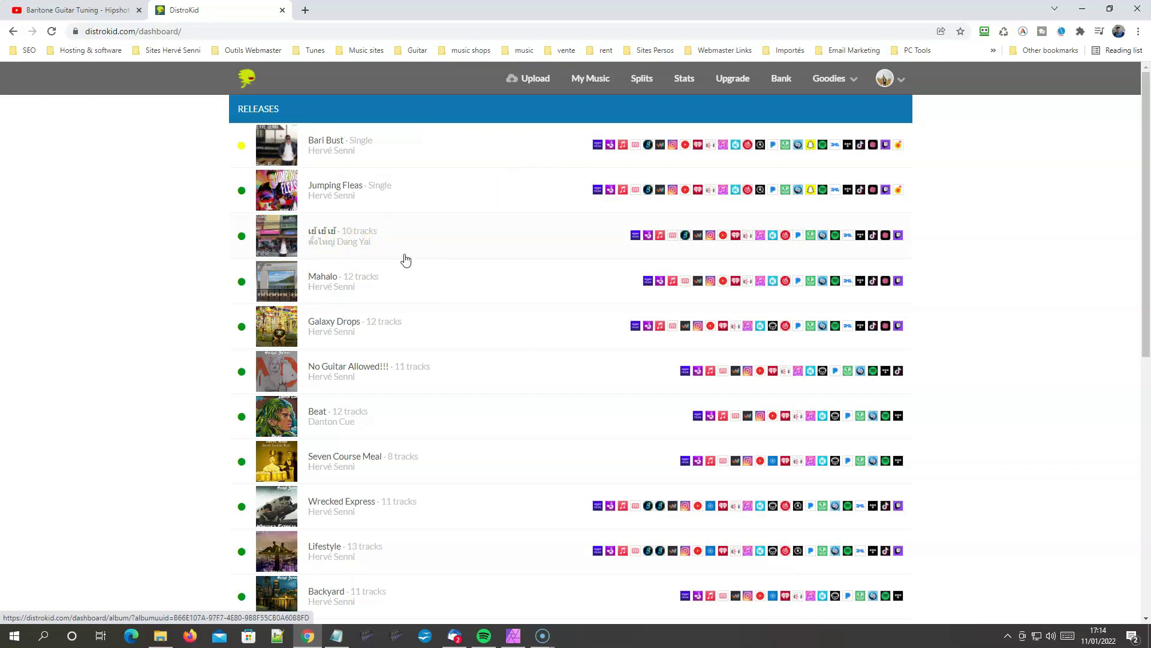
Step: Look through the full release catalogue down to Keep It Simple, examining each release's status and streaming services
{"action": "scroll", "coordinate": [405, 259], "scroll_direction": "down", "scroll_amount": 1}
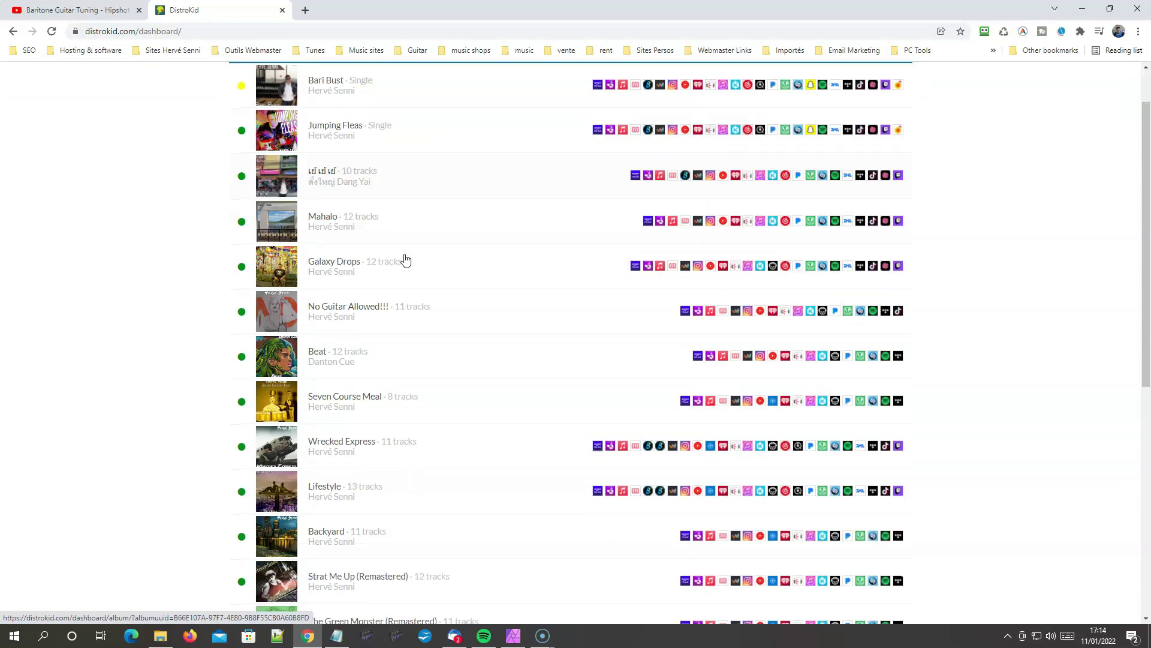
{"action": "scroll", "coordinate": [405, 259], "scroll_direction": "down", "scroll_amount": 2}
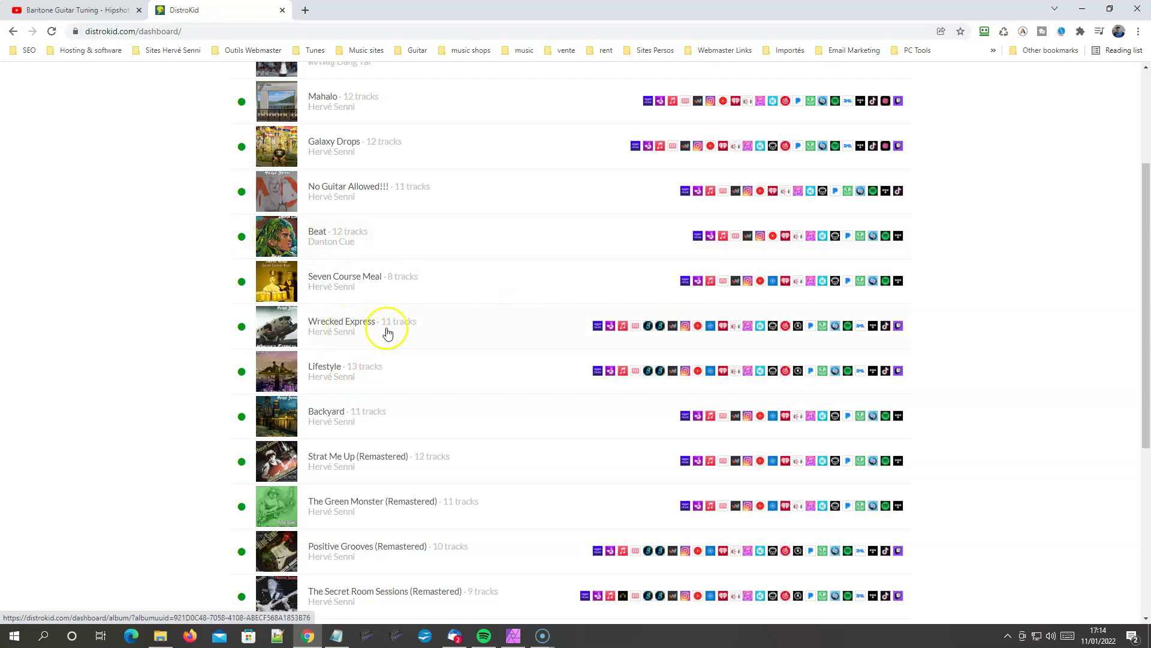
{"action": "scroll", "coordinate": [388, 411], "scroll_direction": "down", "scroll_amount": 1}
{"action": "scroll", "coordinate": [388, 411], "scroll_direction": "down", "scroll_amount": 3}
{"action": "scroll", "coordinate": [388, 411], "scroll_direction": "up", "scroll_amount": 7}
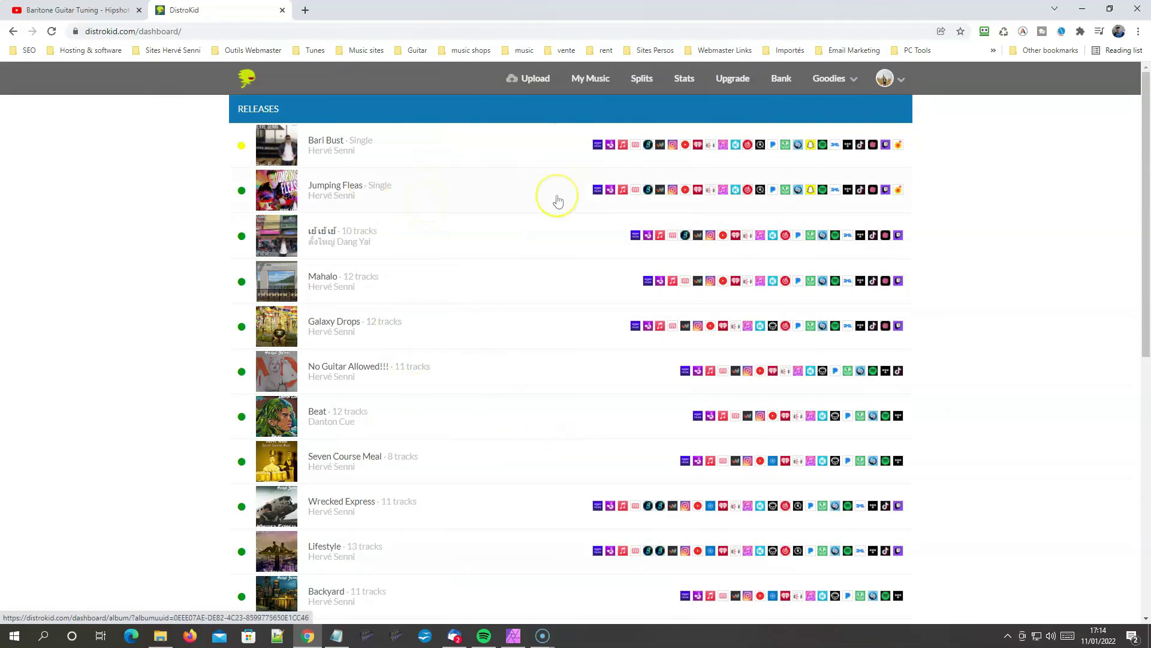
{"action": "scroll", "coordinate": [787, 223], "scroll_direction": "down", "scroll_amount": 1}
{"action": "scroll", "coordinate": [785, 224], "scroll_direction": "down", "scroll_amount": 6}
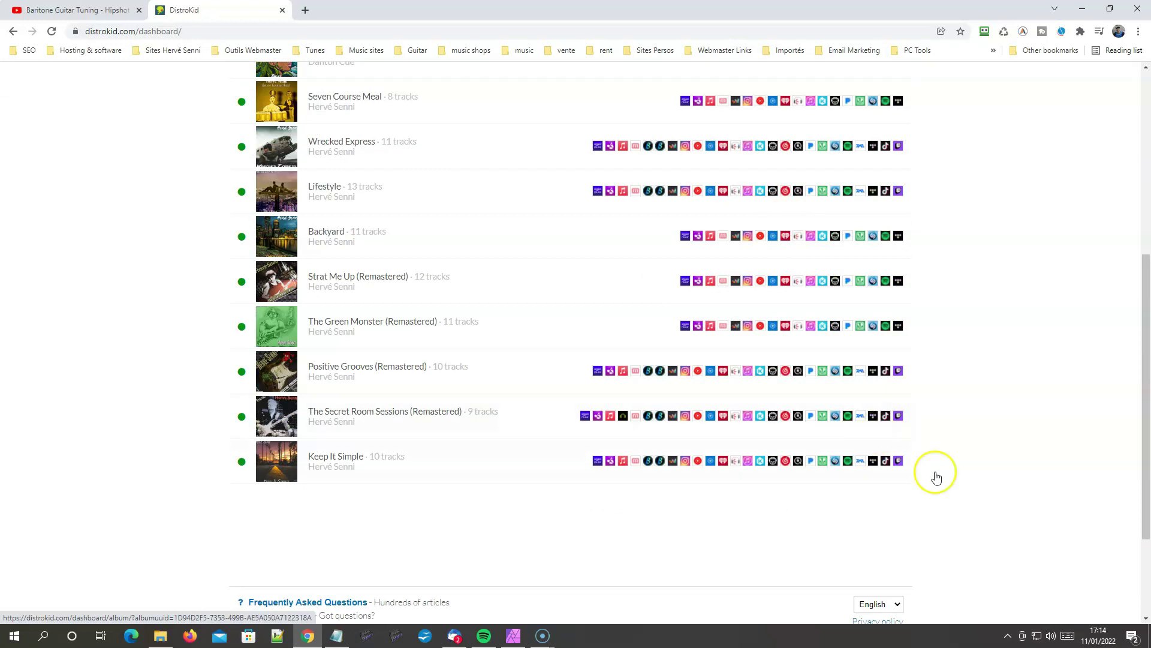